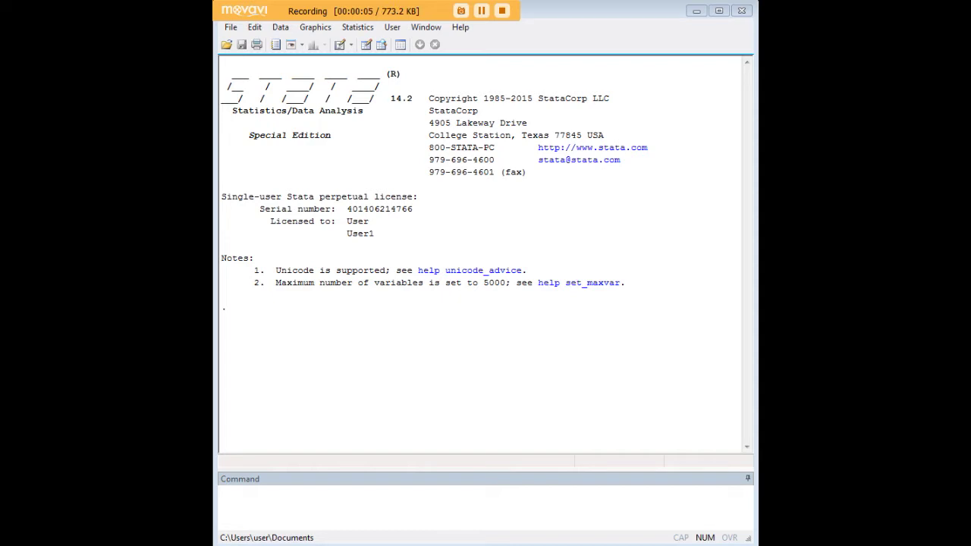
Step: Load the kva generator-experiment dataset with webuse kva
{"action": "left_click", "coordinate": [601, 503]}
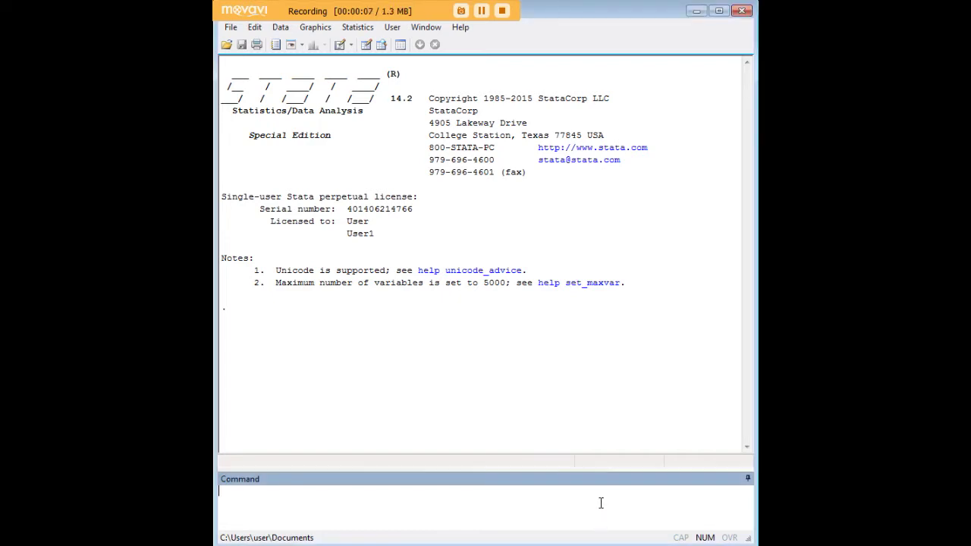
{"action": "type", "text": "webuse kva"}
{"action": "key", "text": "Return"}
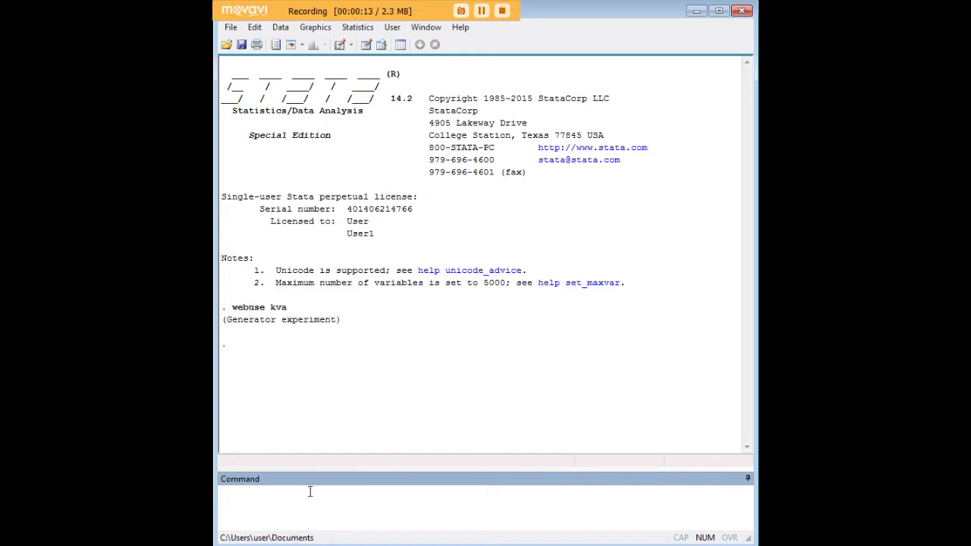
Step: Open the 12 kva observations in the Data Editor grid
{"action": "type", "text": "anova"}
{"action": "key", "text": "BackSpace"}
{"action": "key", "text": "BackSpace"}
{"action": "key", "text": "BackSpace"}
{"action": "key", "text": "BackSpace"}
{"action": "key", "text": "BackSpace"}
{"action": "key", "text": "ctrl+8"}
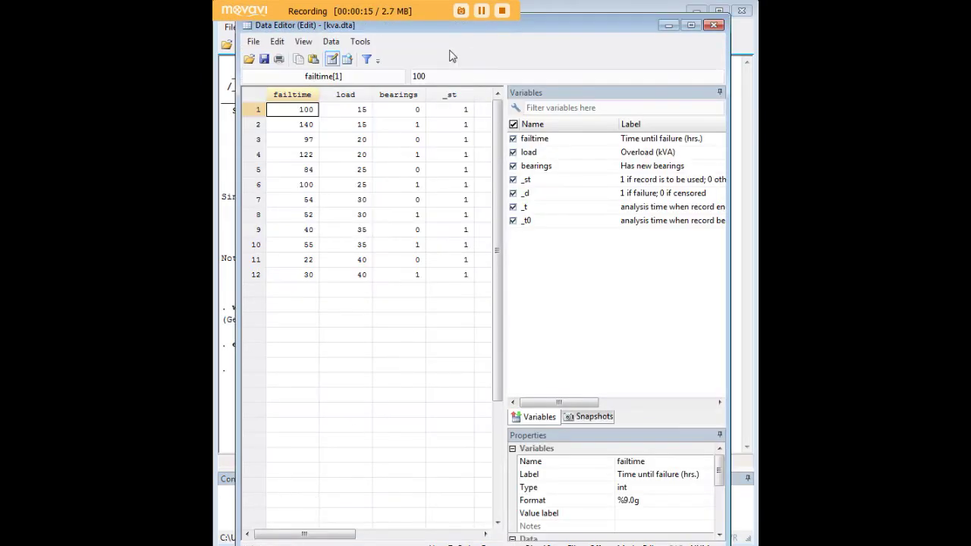
{"action": "left_click_drag", "start_coordinate": [542, 23], "coordinate": [542, 24]}
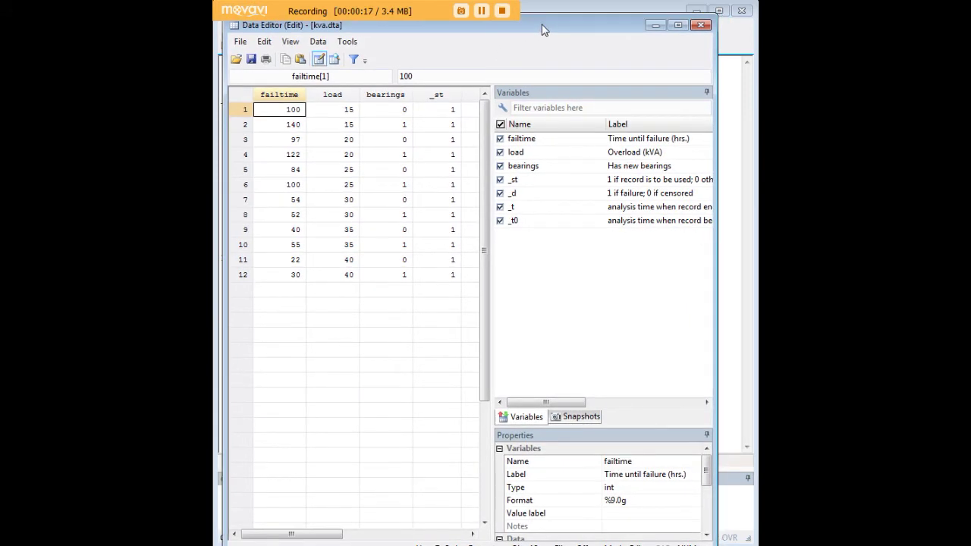
{"action": "left_click", "coordinate": [293, 95]}
{"action": "left_click", "coordinate": [333, 95]}
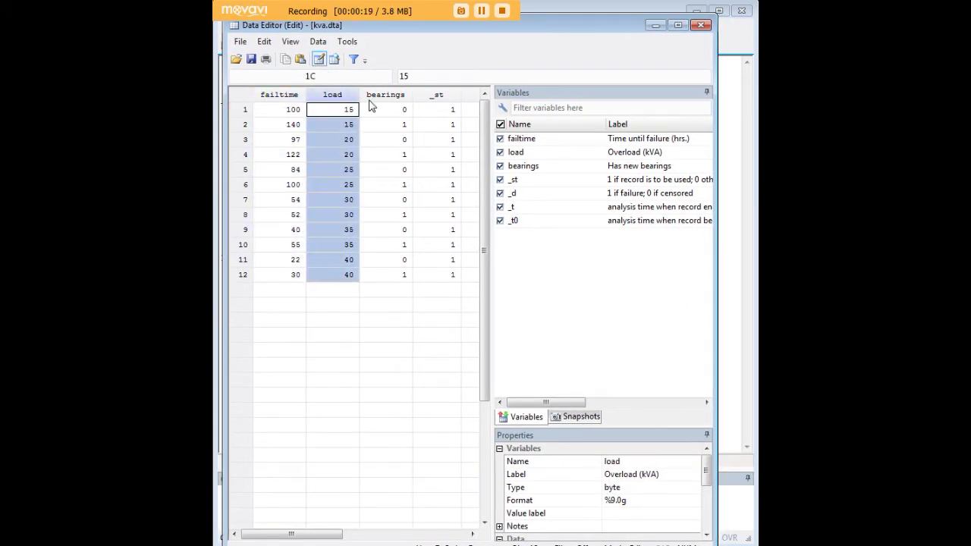
{"action": "left_click", "coordinate": [379, 95]}
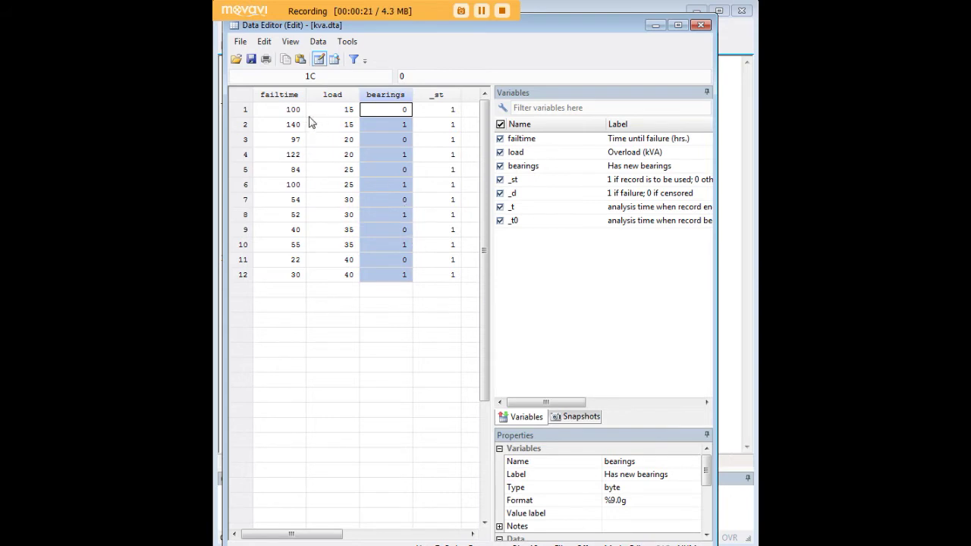
{"action": "left_click", "coordinate": [287, 97]}
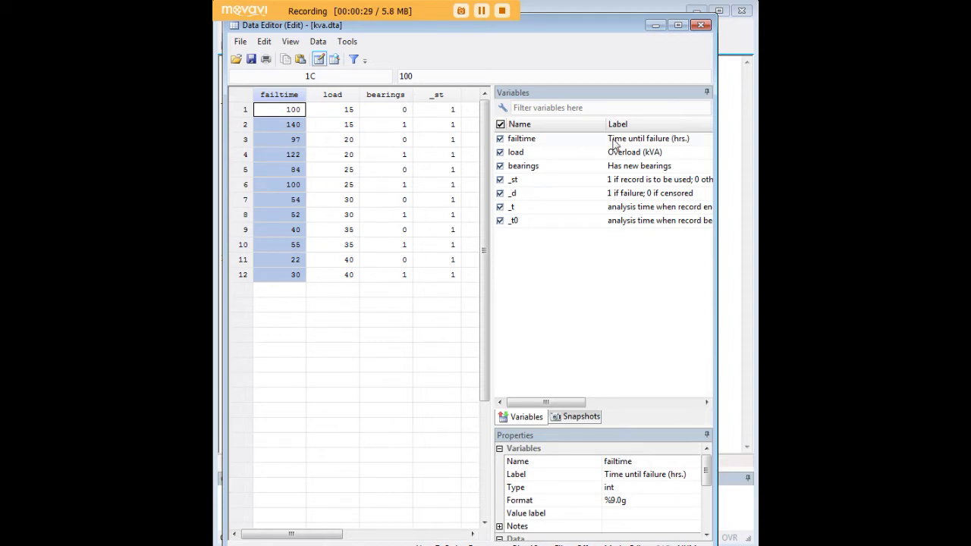
{"action": "left_click", "coordinate": [291, 277]}
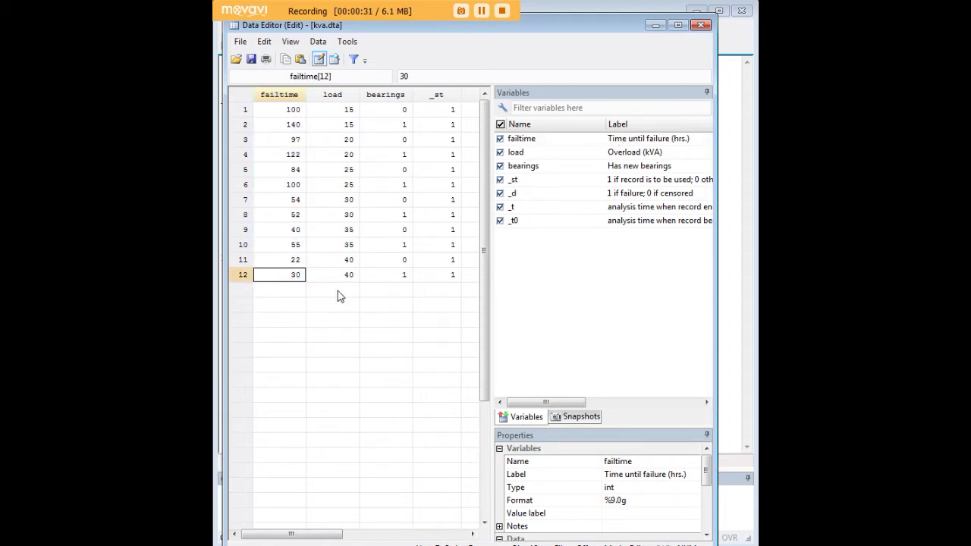
{"action": "left_click", "coordinate": [294, 114]}
{"action": "left_click", "coordinate": [289, 128]}
{"action": "left_click", "coordinate": [285, 141]}
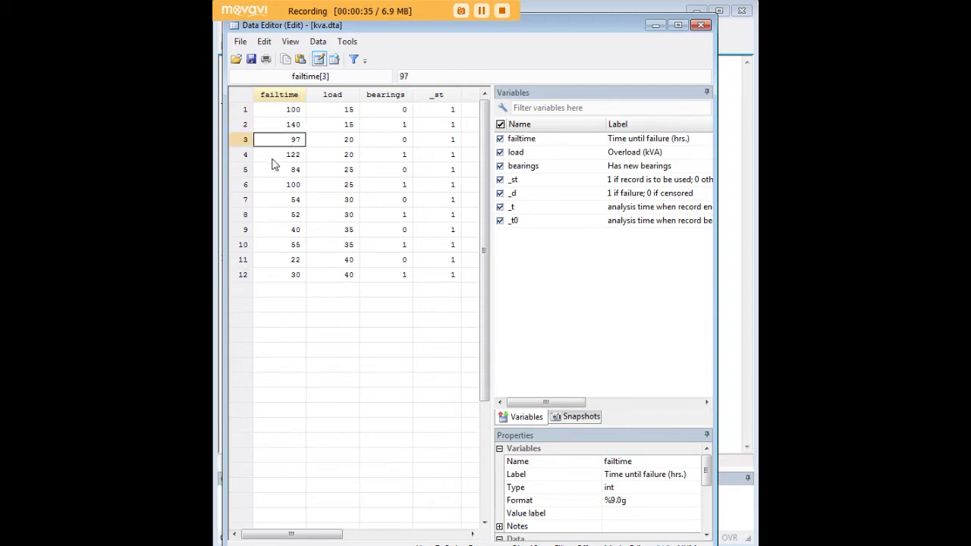
{"action": "left_click", "coordinate": [276, 159]}
{"action": "left_click", "coordinate": [277, 171]}
{"action": "left_click", "coordinate": [280, 185]}
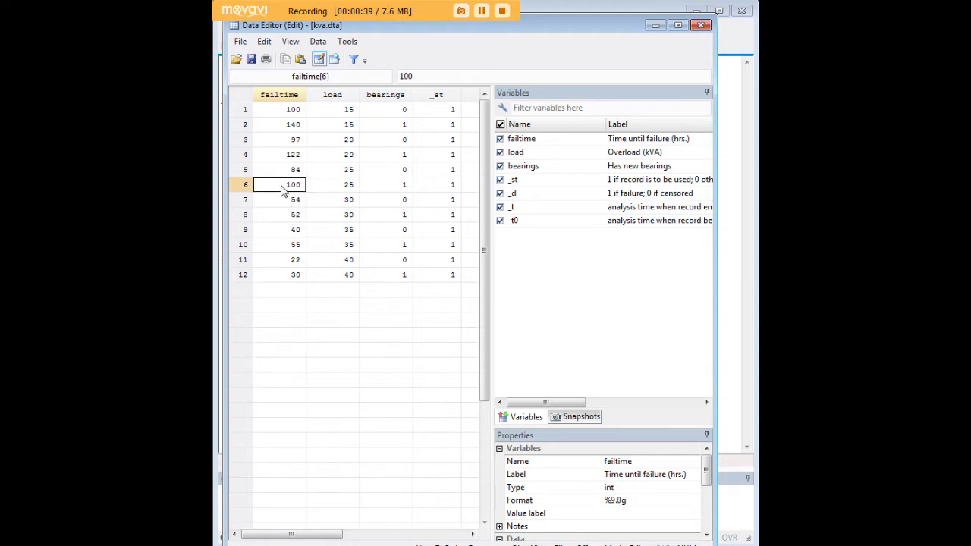
{"action": "left_click", "coordinate": [283, 276]}
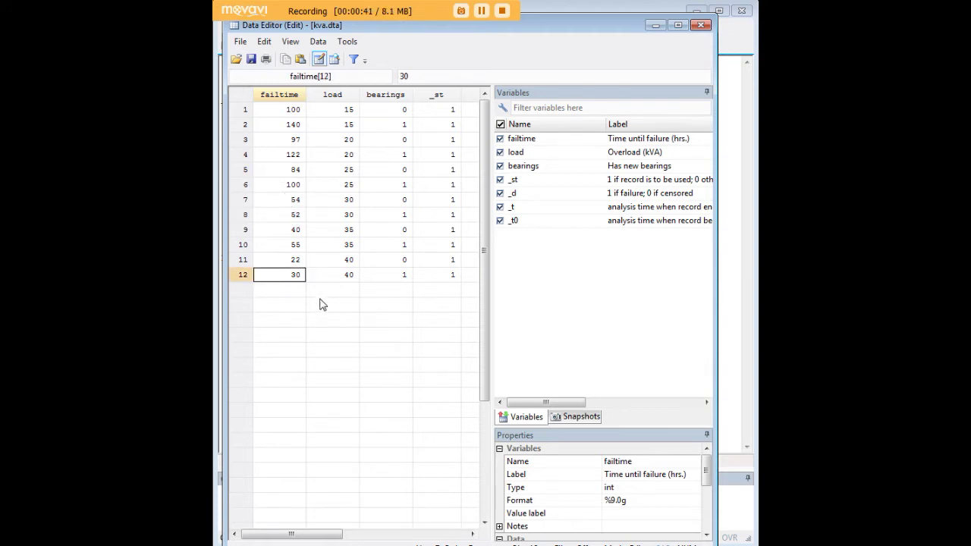
{"action": "left_click", "coordinate": [332, 111]}
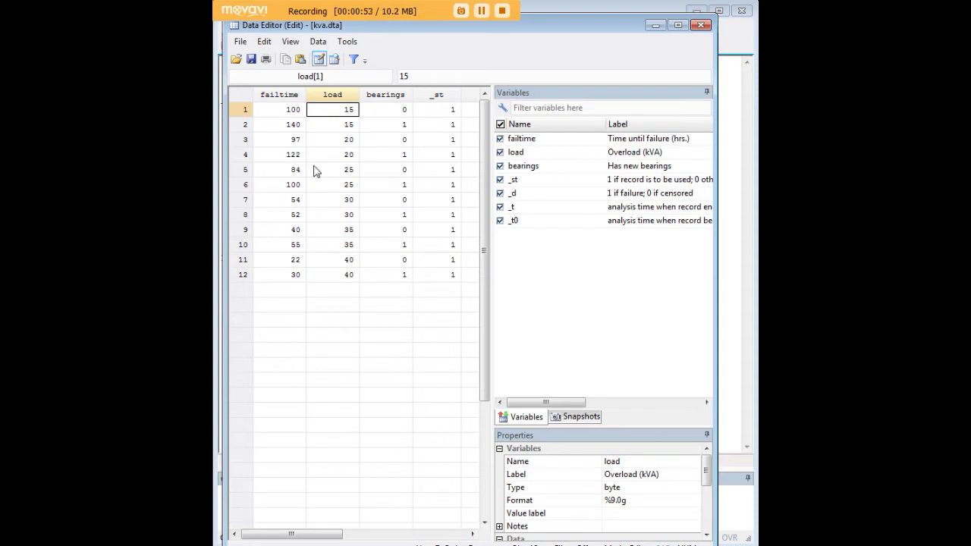
{"action": "left_click", "coordinate": [338, 126]}
{"action": "key", "text": "Down"}
{"action": "key", "text": "Down"}
{"action": "key", "text": "Down"}
{"action": "key", "text": "Down"}
{"action": "key", "text": "Down"}
{"action": "key", "text": "Down"}
{"action": "key", "text": "Down"}
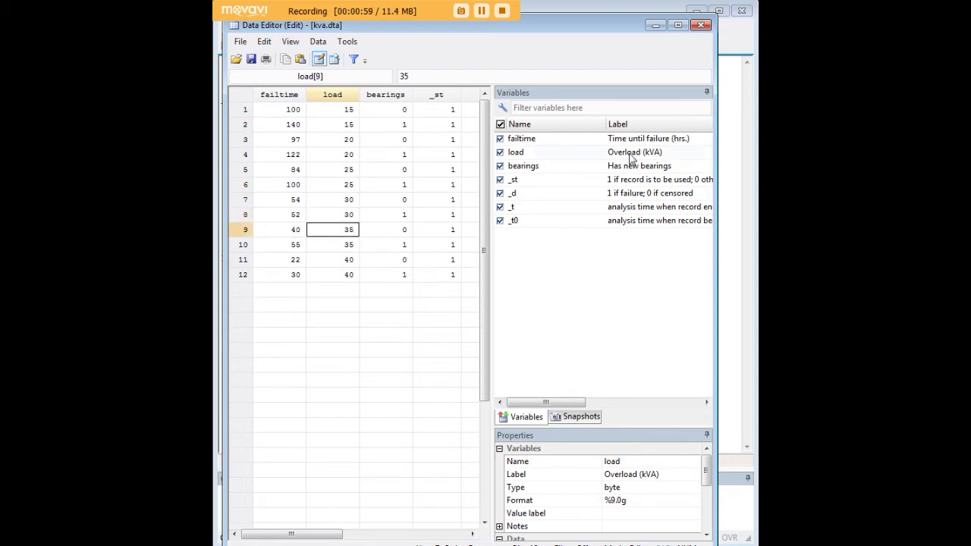
{"action": "left_click", "coordinate": [633, 155]}
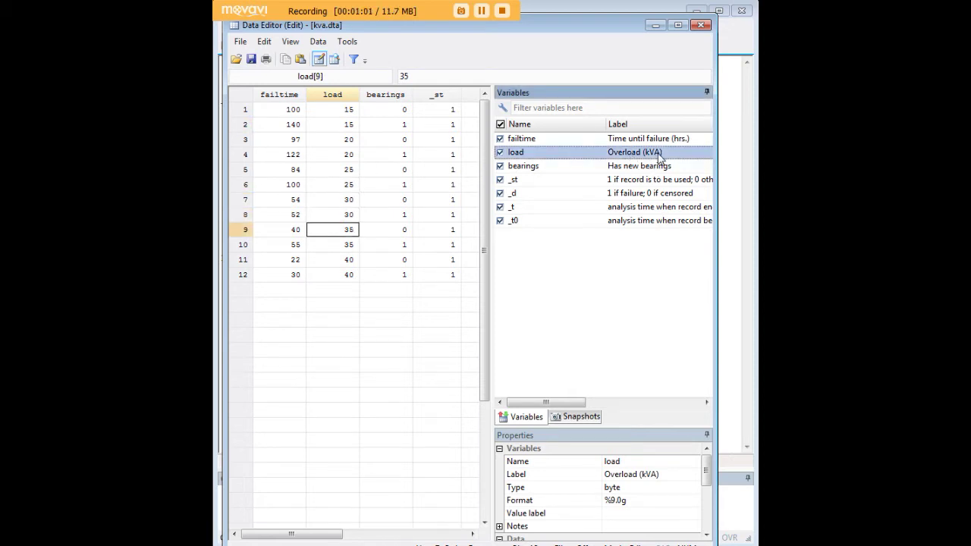
{"action": "left_click", "coordinate": [396, 97]}
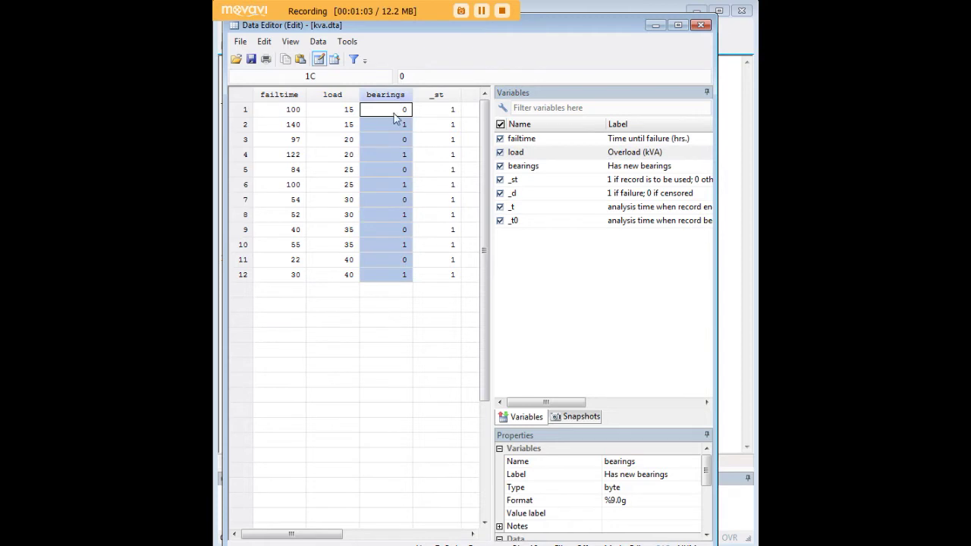
{"action": "left_click", "coordinate": [615, 170]}
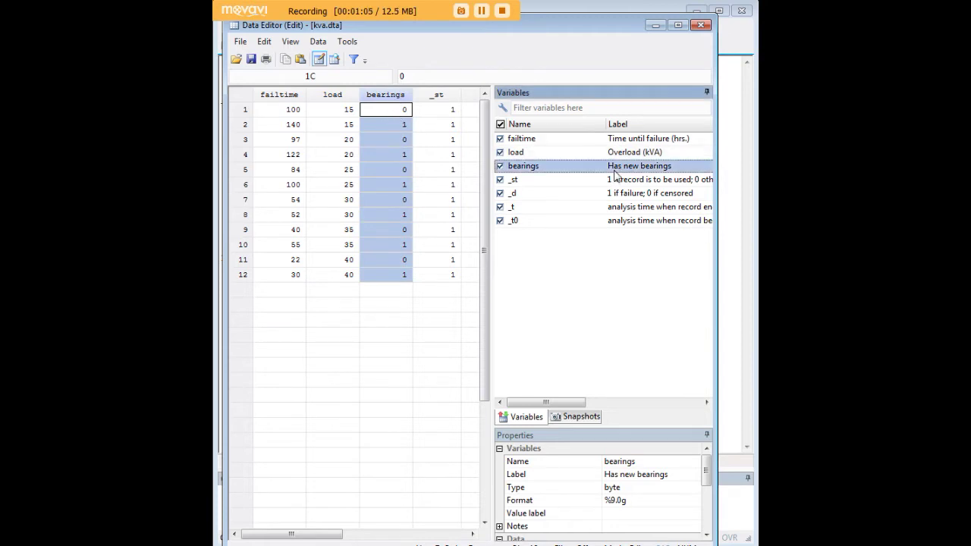
{"action": "left_click", "coordinate": [404, 114]}
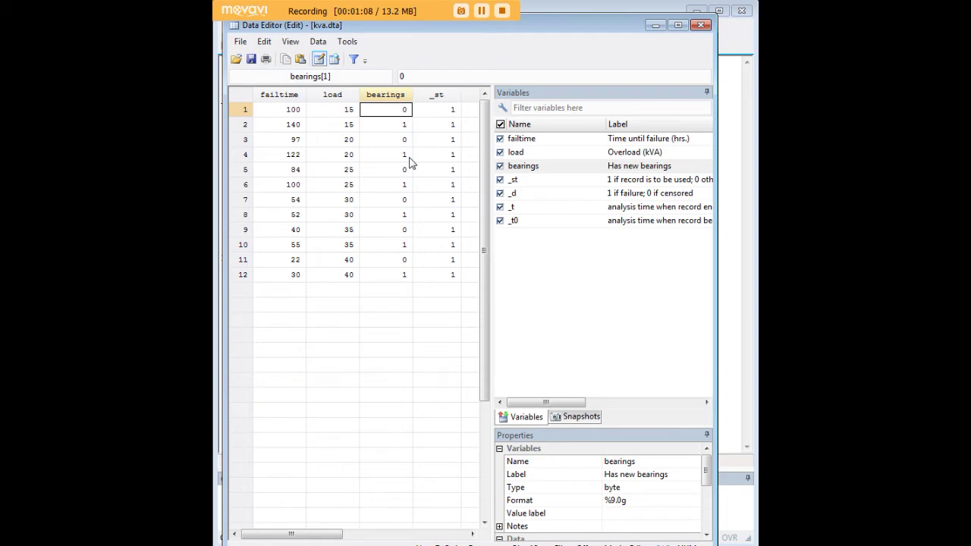
{"action": "key", "text": "Down"}
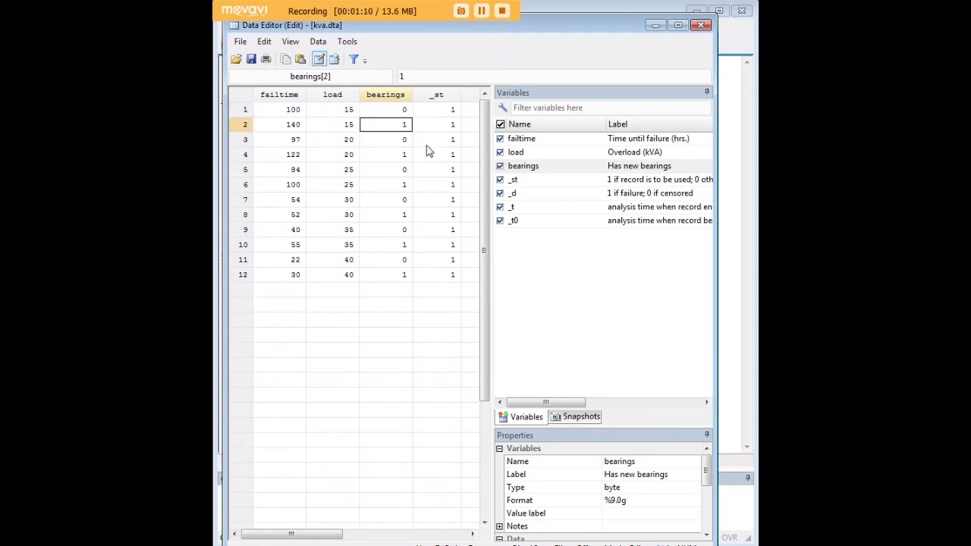
{"action": "left_click", "coordinate": [655, 26]}
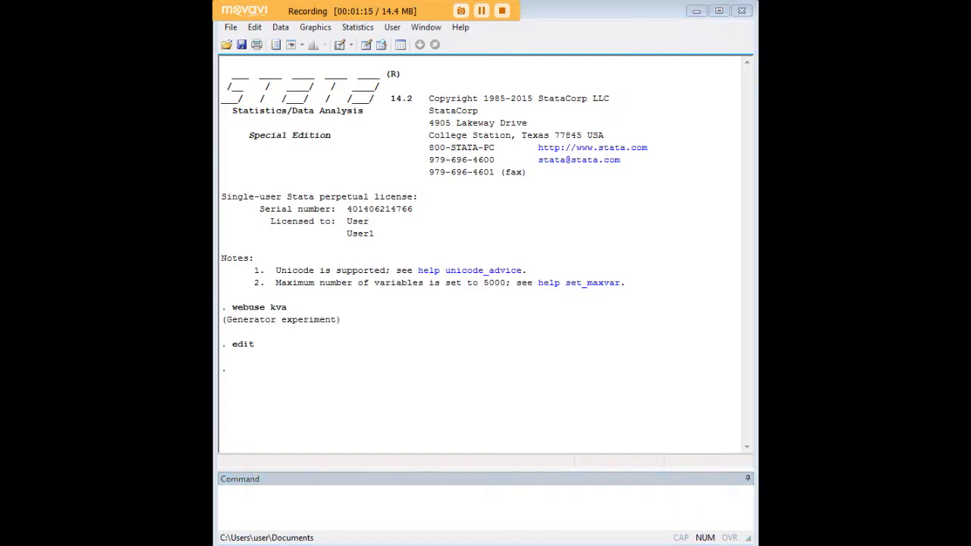
Step: Enter streg load bearings, d(weibull) in the Command box and highlight the streg name
{"action": "left_click", "coordinate": [485, 503]}
{"action": "type", "text": "streg load bearings, d(weibull)"}
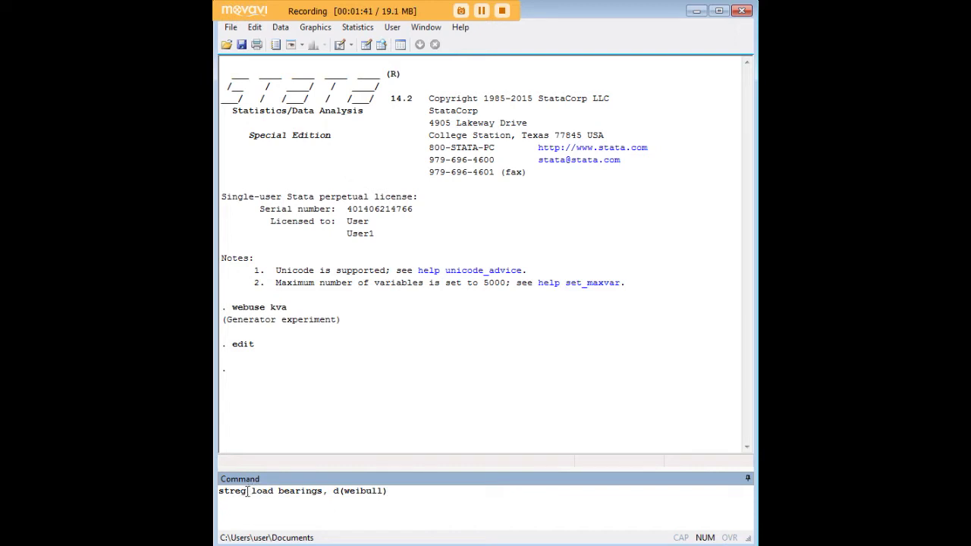
{"action": "left_click_drag", "start_coordinate": [246, 491], "coordinate": [218, 491]}
Step: Explain the streg command's covariates and weibull option, then fit it: hazard ratios 1.599 and 0.189
{"action": "left_click_drag", "start_coordinate": [389, 491], "coordinate": [219, 491]}
{"action": "left_click", "coordinate": [249, 492]}
{"action": "left_click_drag", "start_coordinate": [253, 491], "coordinate": [327, 490]}
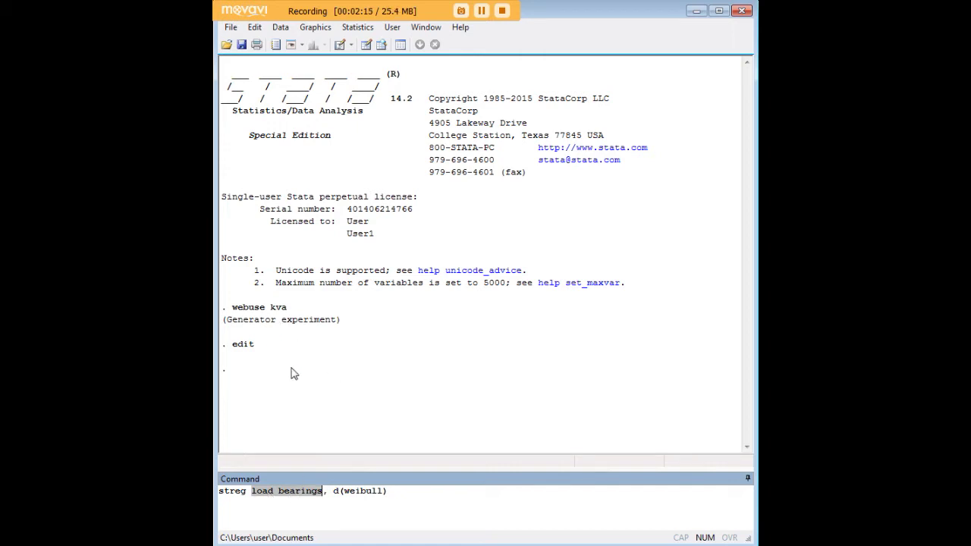
{"action": "double_click", "coordinate": [334, 493]}
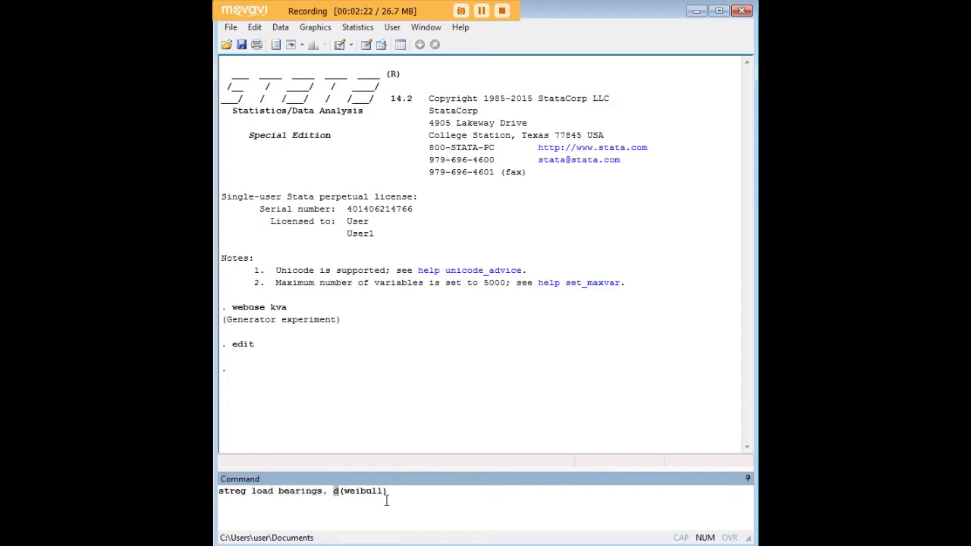
{"action": "left_click_drag", "start_coordinate": [343, 492], "coordinate": [384, 486]}
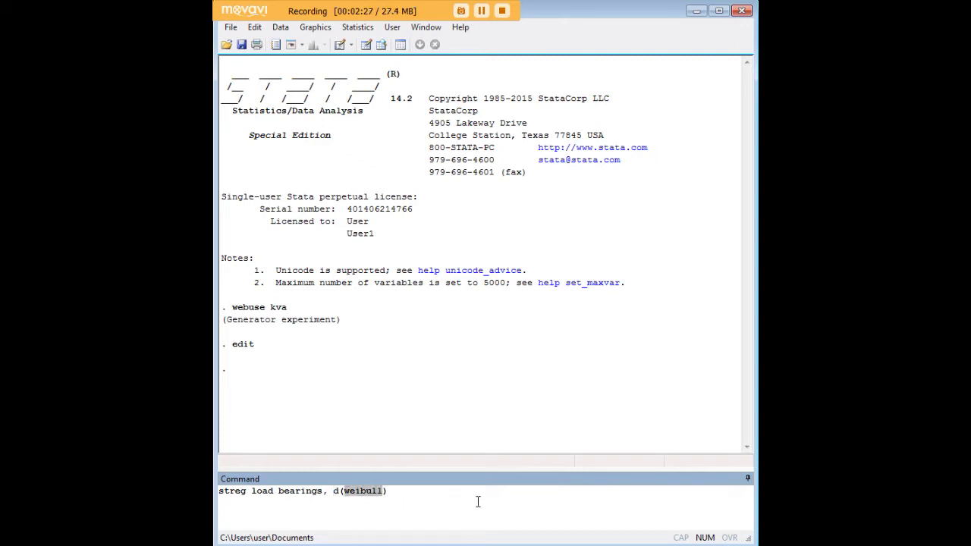
{"action": "left_click", "coordinate": [394, 493]}
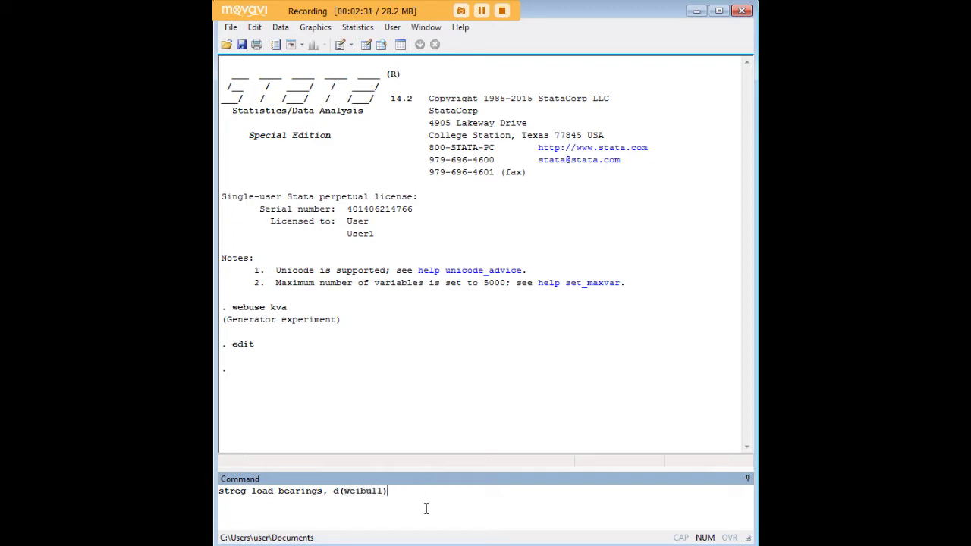
{"action": "key", "text": "Return"}
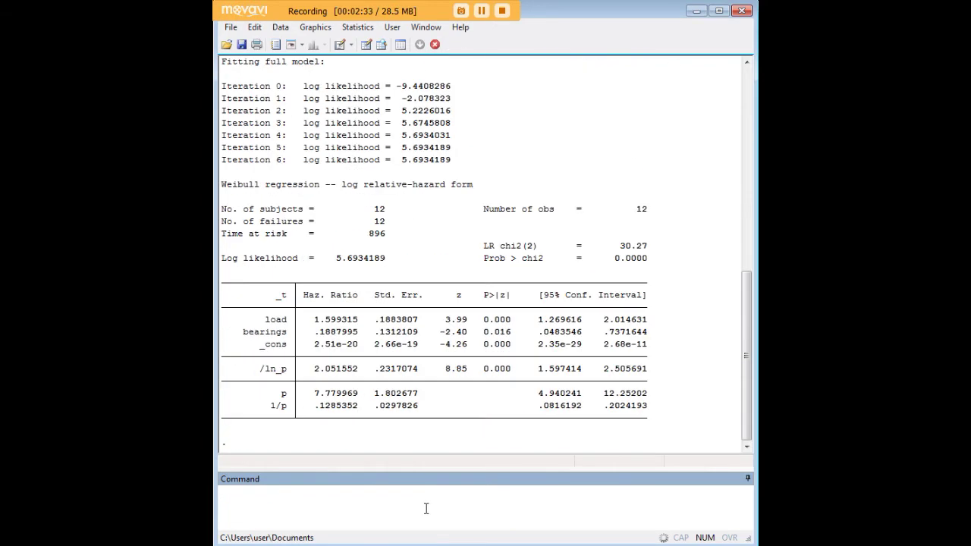
{"action": "scroll", "coordinate": [477, 227], "scroll_direction": "up", "scroll_amount": 4}
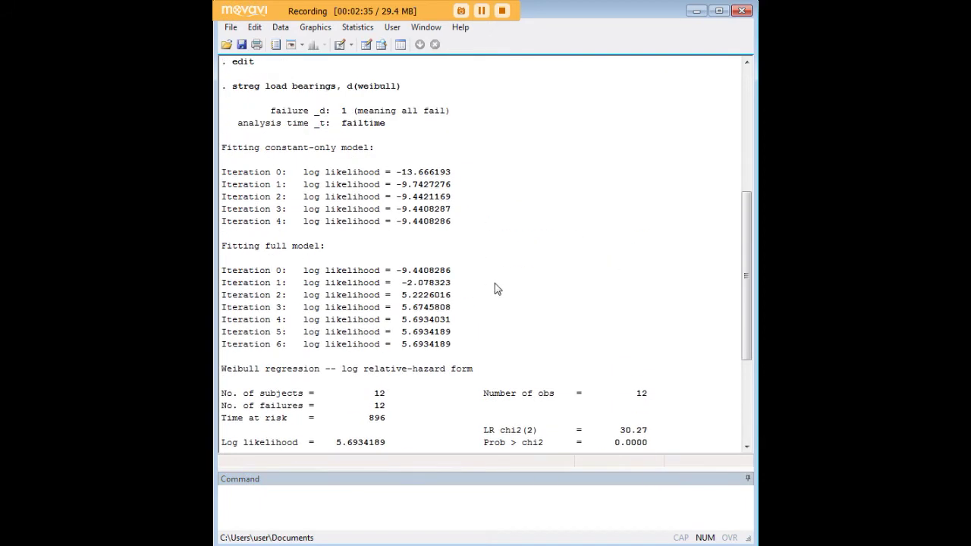
{"action": "scroll", "coordinate": [499, 290], "scroll_direction": "down", "scroll_amount": 3}
{"action": "scroll", "coordinate": [500, 291], "scroll_direction": "up", "scroll_amount": 5}
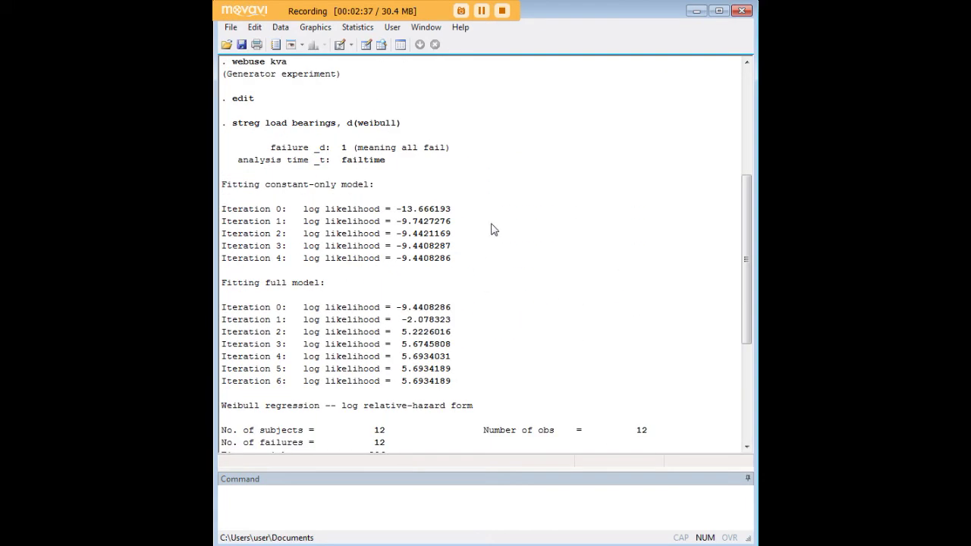
{"action": "left_click_drag", "start_coordinate": [452, 150], "coordinate": [271, 149]}
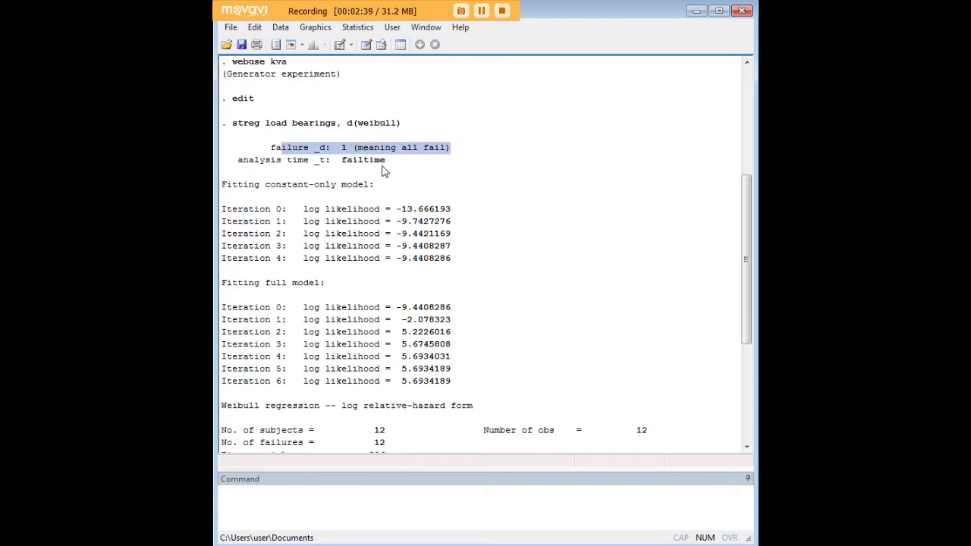
{"action": "left_click_drag", "start_coordinate": [391, 160], "coordinate": [239, 150]}
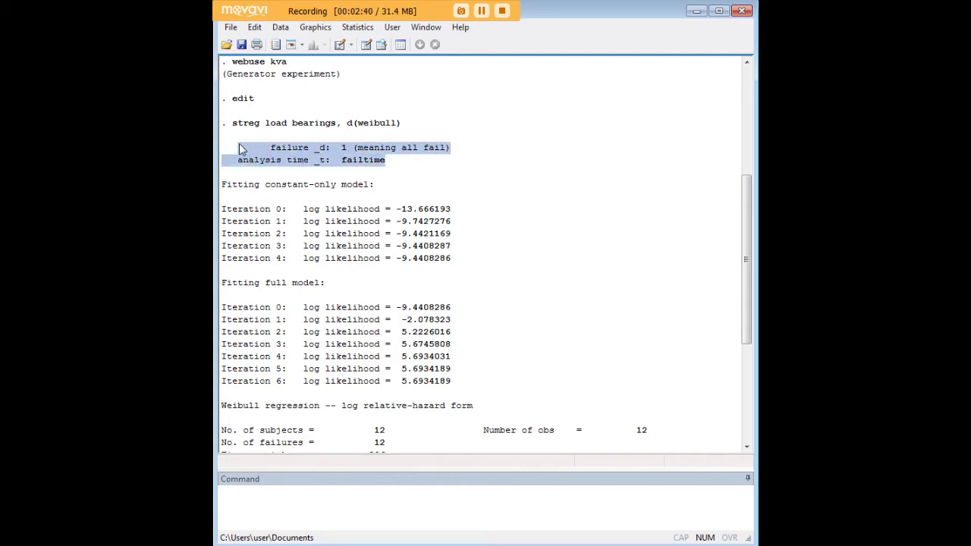
{"action": "left_click", "coordinate": [346, 150]}
{"action": "left_click_drag", "start_coordinate": [444, 148], "coordinate": [233, 161]}
{"action": "scroll", "coordinate": [346, 266], "scroll_direction": "down", "scroll_amount": 6}
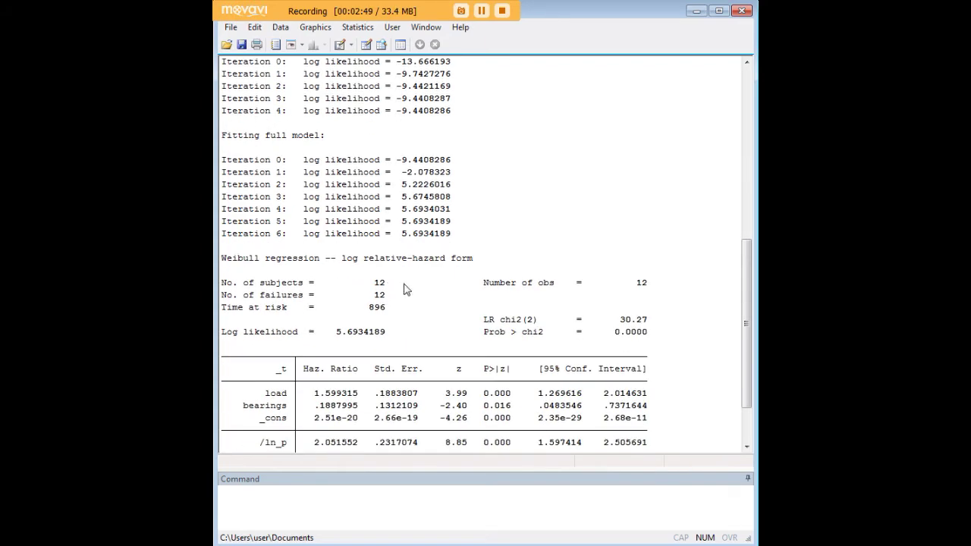
{"action": "scroll", "coordinate": [394, 228], "scroll_direction": "up", "scroll_amount": 7}
{"action": "scroll", "coordinate": [364, 212], "scroll_direction": "down", "scroll_amount": 7}
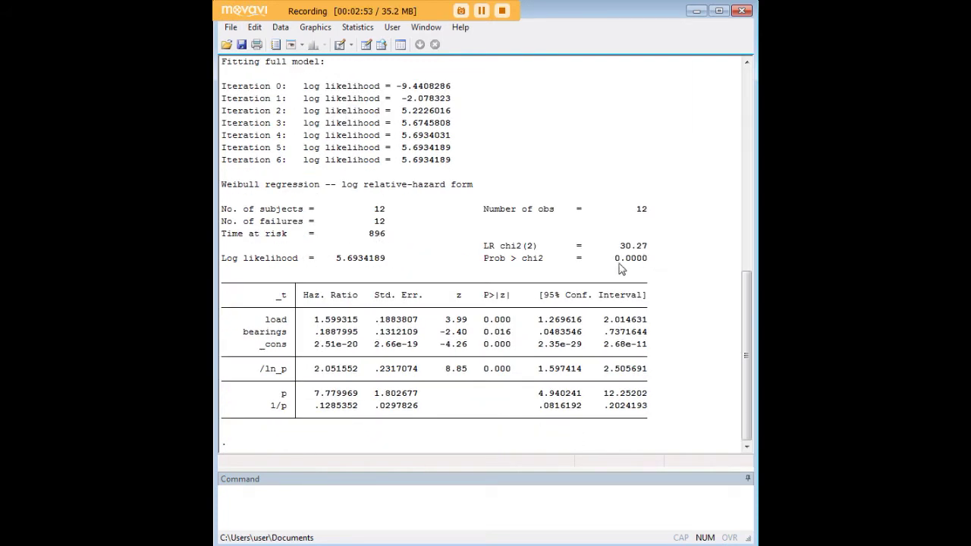
{"action": "left_click_drag", "start_coordinate": [661, 320], "coordinate": [291, 325]}
{"action": "left_click", "coordinate": [250, 325]}
{"action": "left_click_drag", "start_coordinate": [227, 319], "coordinate": [654, 333]}
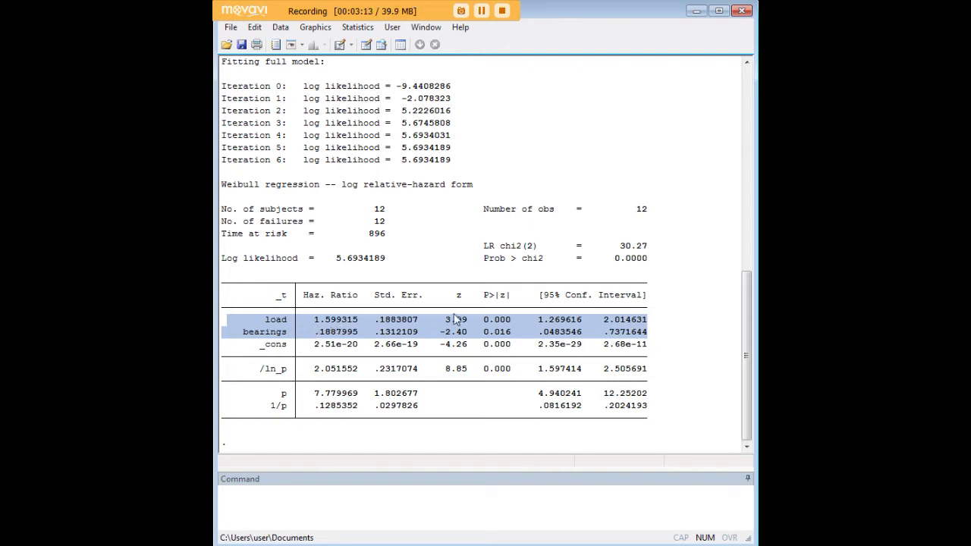
{"action": "left_click", "coordinate": [502, 324]}
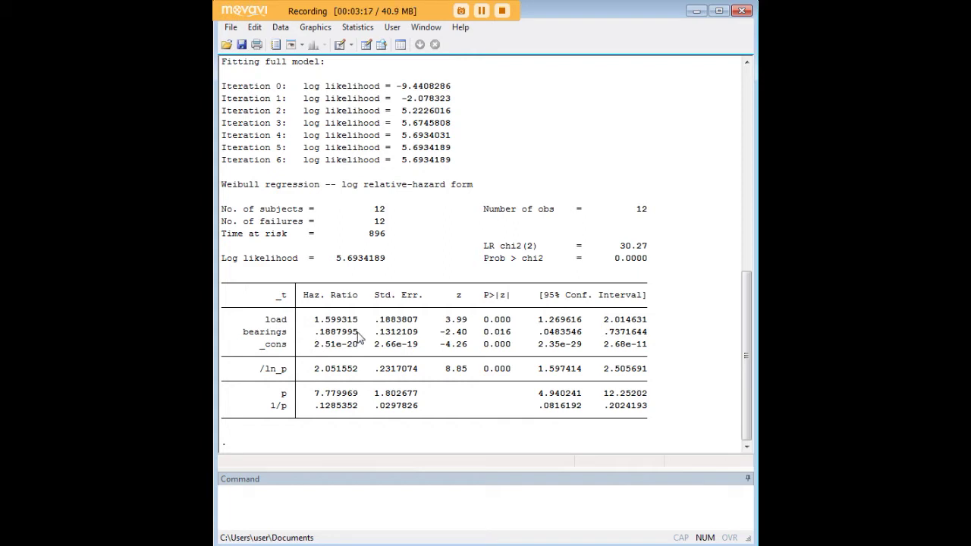
{"action": "left_click_drag", "start_coordinate": [357, 335], "coordinate": [313, 338]}
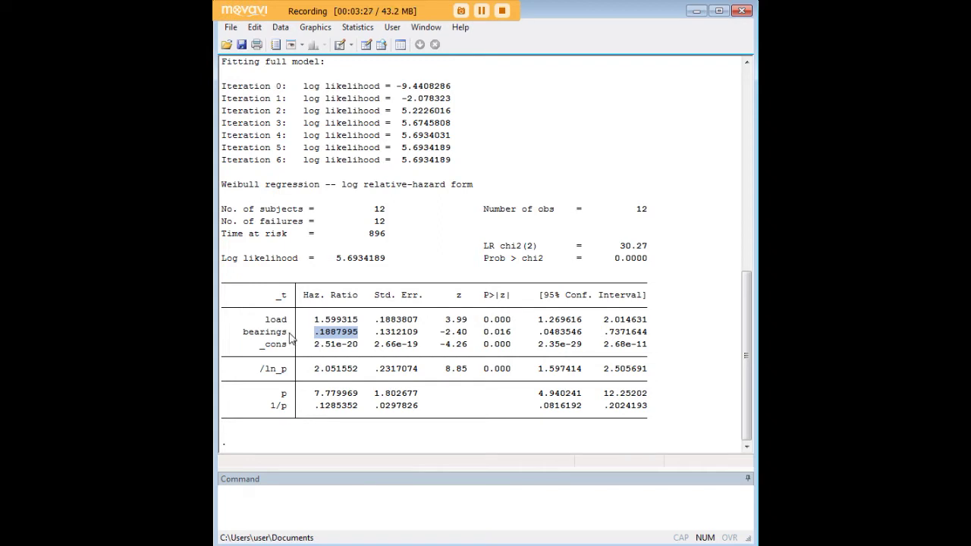
{"action": "left_click", "coordinate": [362, 338]}
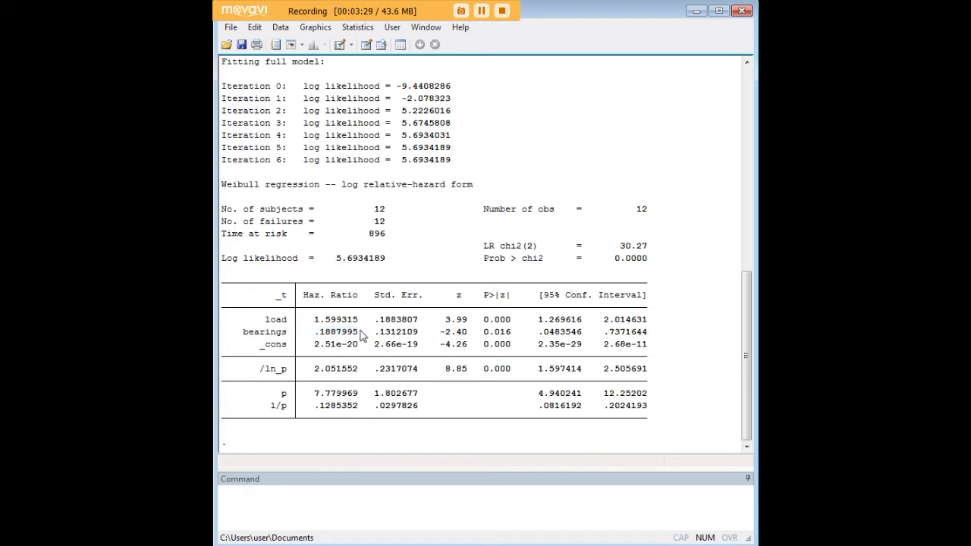
{"action": "left_click_drag", "start_coordinate": [362, 338], "coordinate": [320, 339]}
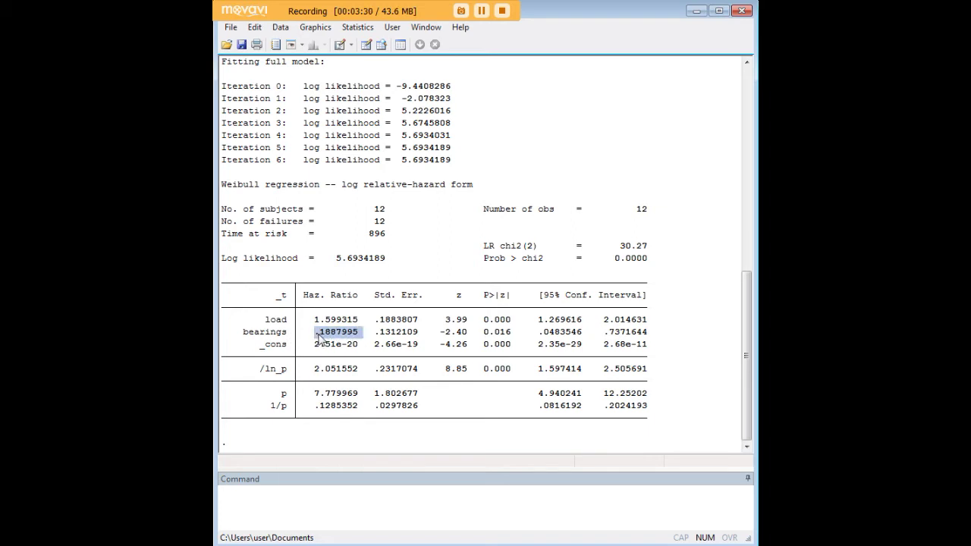
{"action": "left_click", "coordinate": [363, 339]}
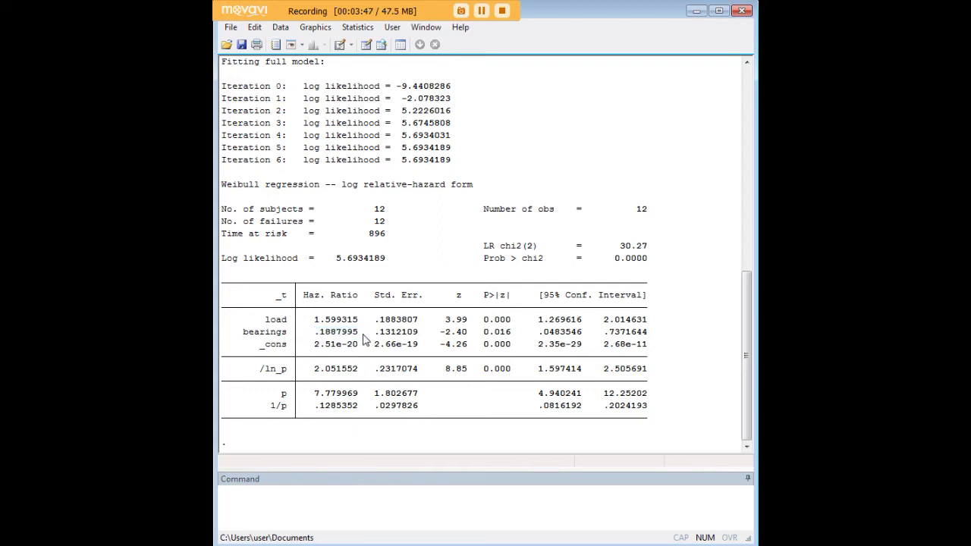
{"action": "left_click_drag", "start_coordinate": [511, 334], "coordinate": [484, 320]}
{"action": "left_click", "coordinate": [490, 327]}
{"action": "left_click_drag", "start_coordinate": [289, 319], "coordinate": [266, 321]}
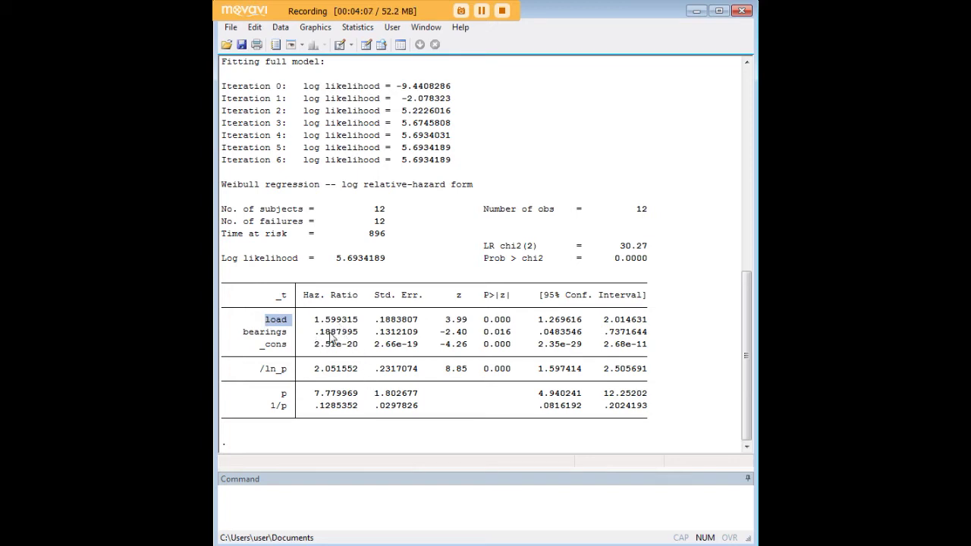
{"action": "left_click_drag", "start_coordinate": [360, 320], "coordinate": [315, 324]}
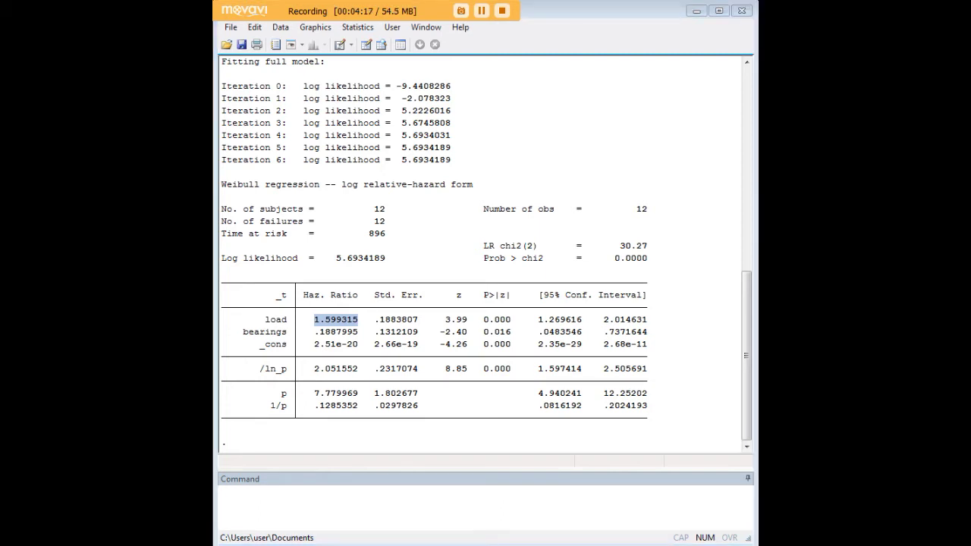
{"action": "left_click", "coordinate": [583, 496]}
Step: Explain and run stcurve, survival at1(bearings=0) at2(bearings=1) scheme(s1color) to plot survival curves
{"action": "type", "text": "stcurve, survival at1(bearings=0) at2(bearings=1) scheme(s1color)"}
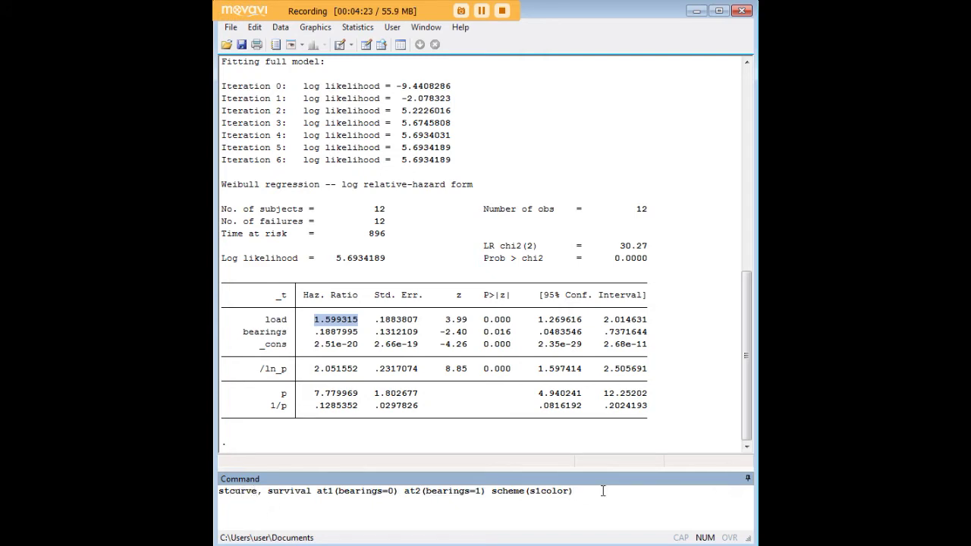
{"action": "left_click_drag", "start_coordinate": [603, 491], "coordinate": [218, 489]}
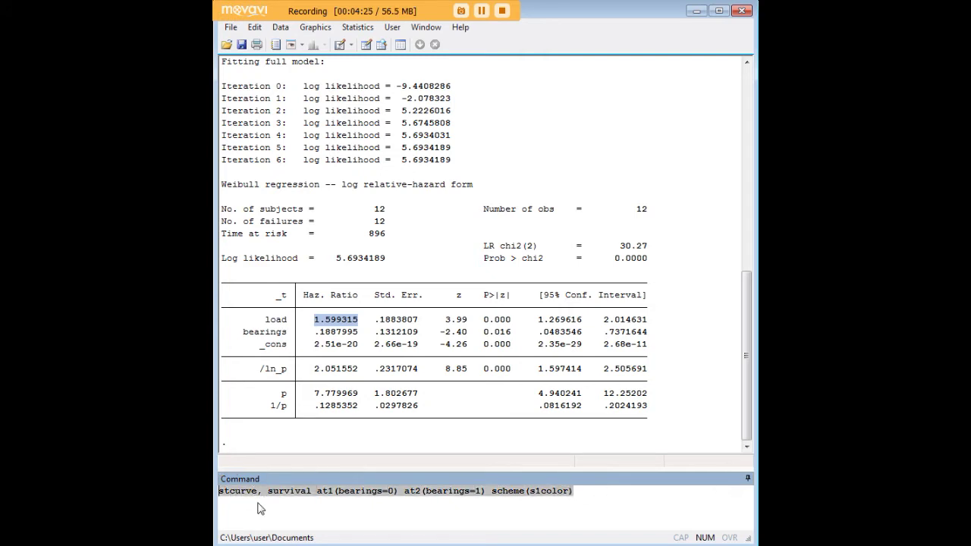
{"action": "key", "text": "End"}
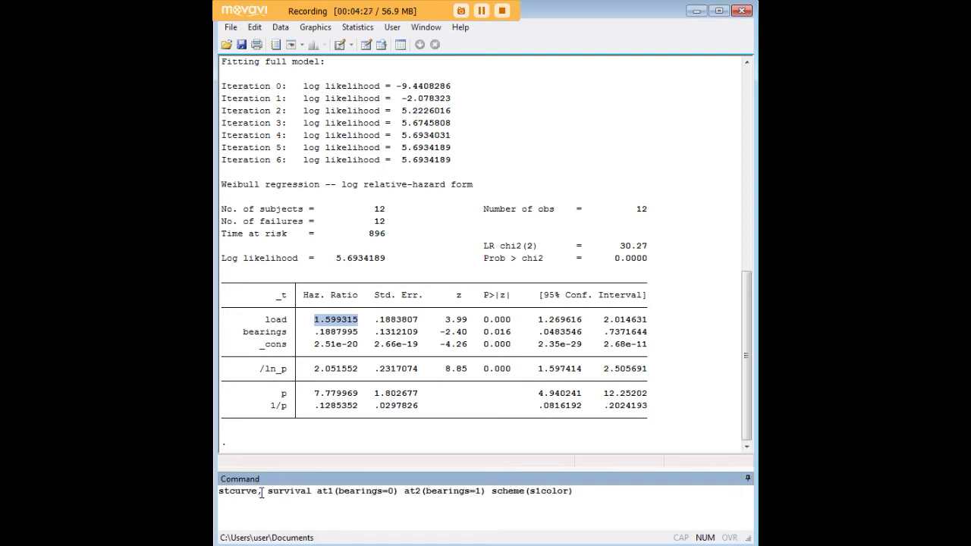
{"action": "left_click_drag", "start_coordinate": [267, 492], "coordinate": [311, 497]}
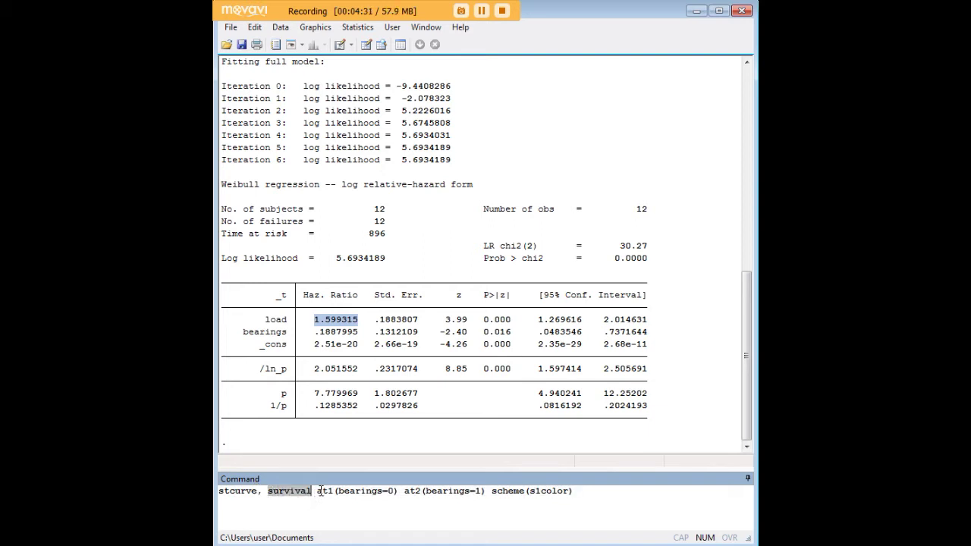
{"action": "left_click_drag", "start_coordinate": [317, 491], "coordinate": [331, 494]}
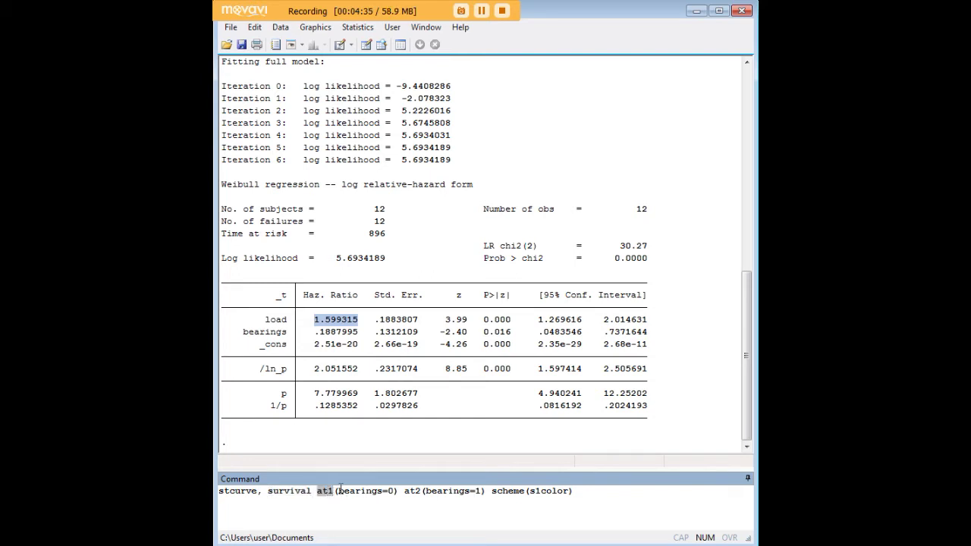
{"action": "left_click_drag", "start_coordinate": [337, 491], "coordinate": [393, 488]}
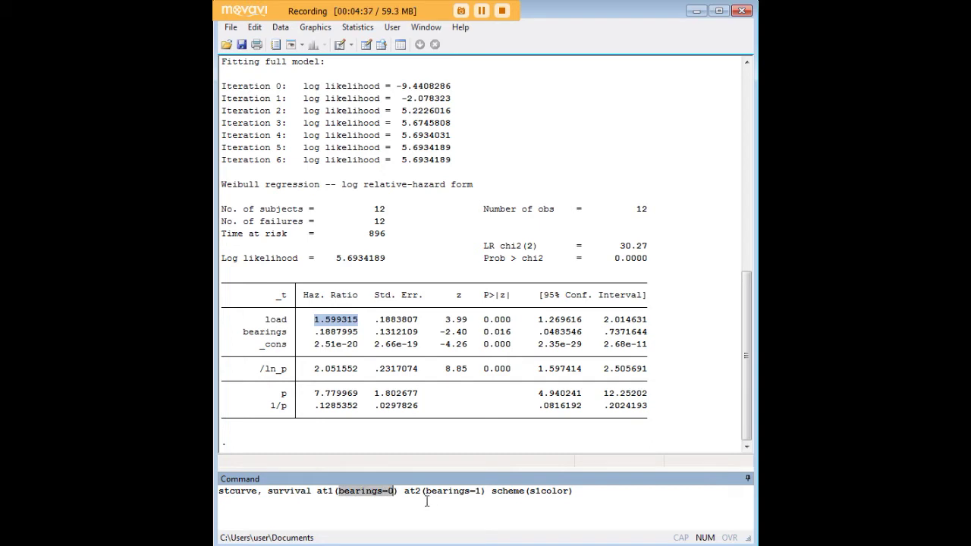
{"action": "left_click", "coordinate": [403, 491]}
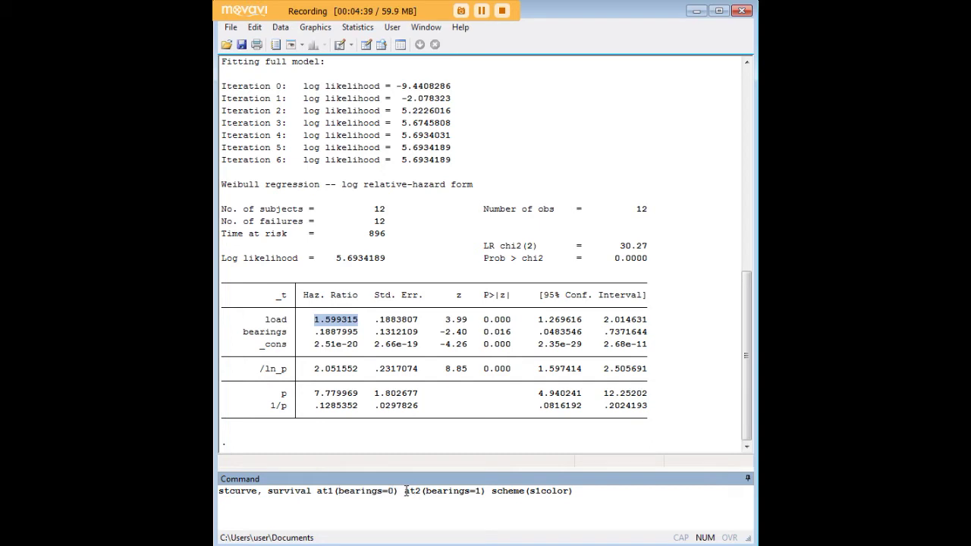
{"action": "left_click_drag", "start_coordinate": [404, 491], "coordinate": [486, 493]}
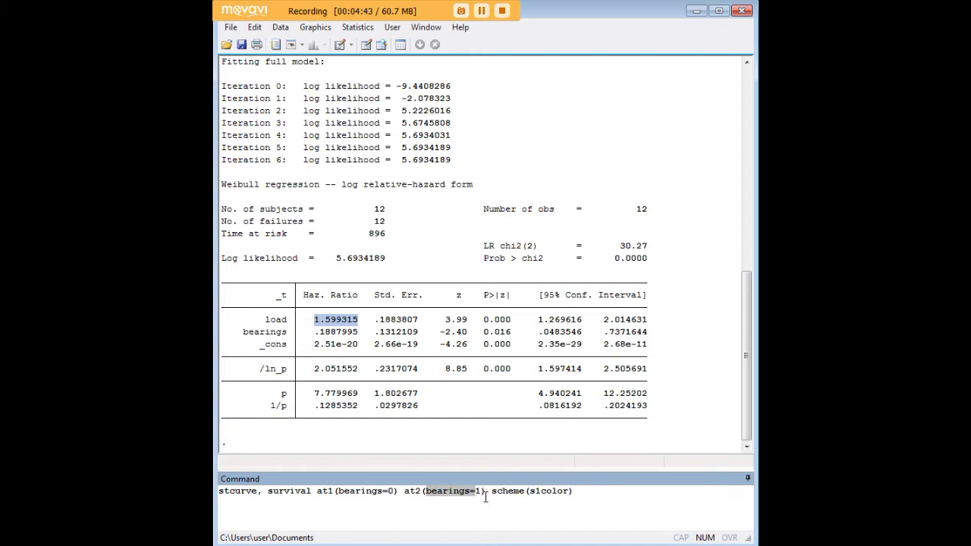
{"action": "left_click", "coordinate": [491, 491]}
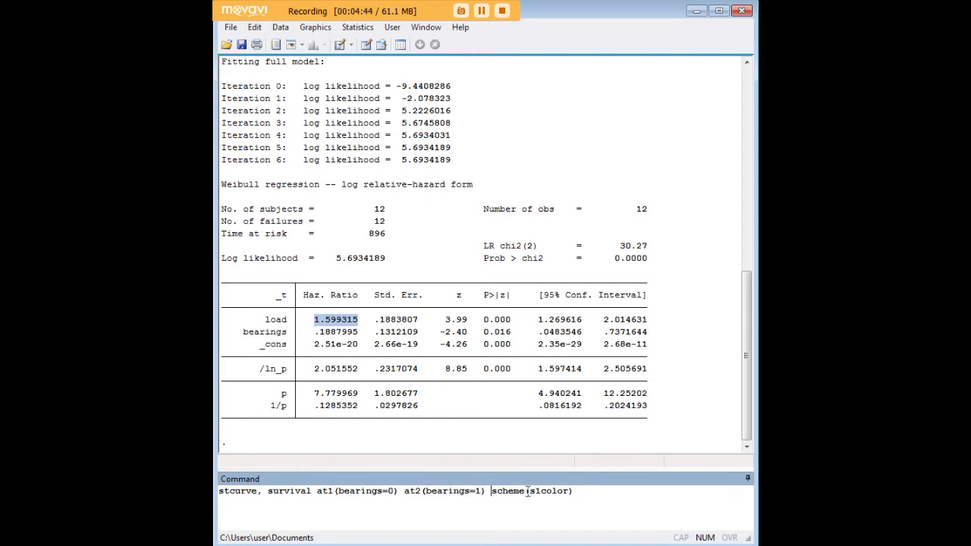
{"action": "left_click_drag", "start_coordinate": [574, 492], "coordinate": [498, 490]}
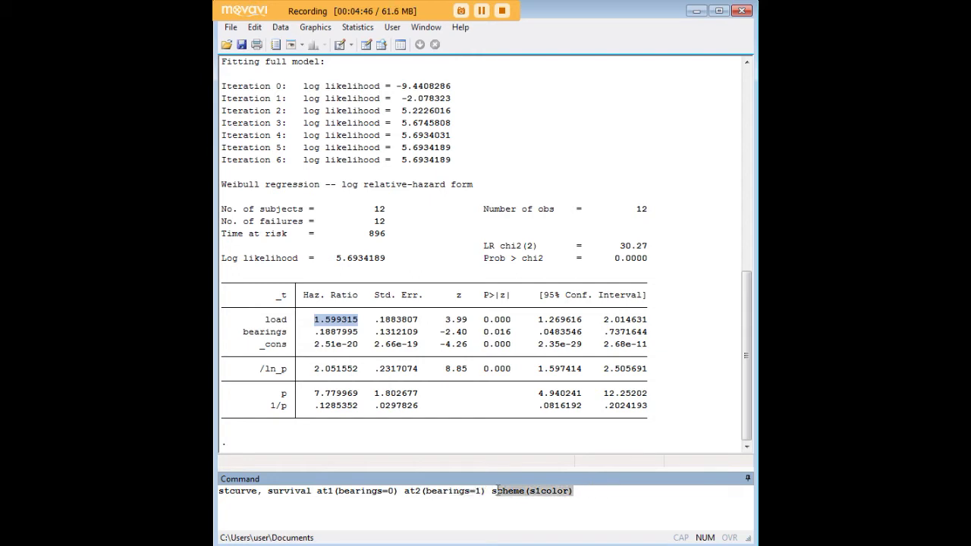
{"action": "left_click", "coordinate": [494, 491]}
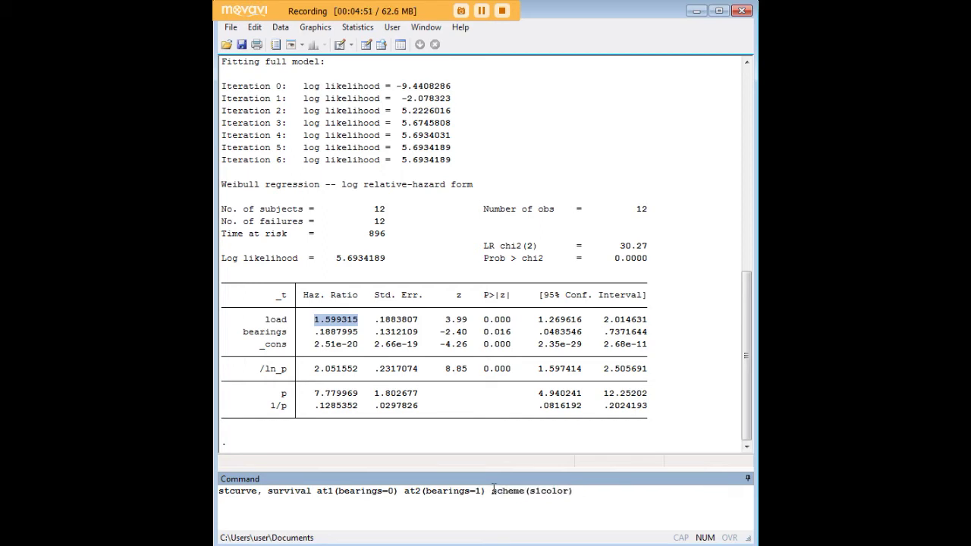
{"action": "key", "text": "Return"}
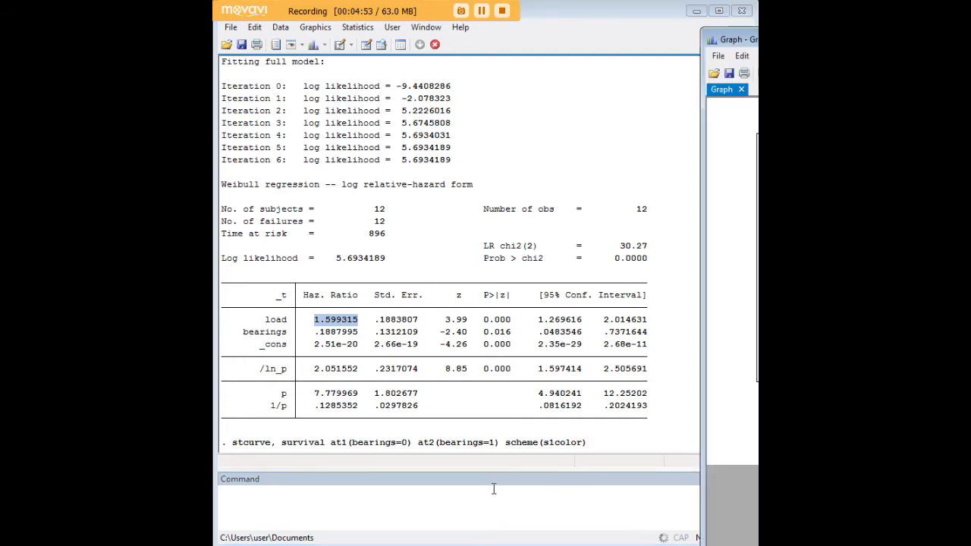
Step: Centre the survival-curve graph to inspect it, then hide it to return to Results
{"action": "left_click_drag", "start_coordinate": [751, 39], "coordinate": [522, 29]}
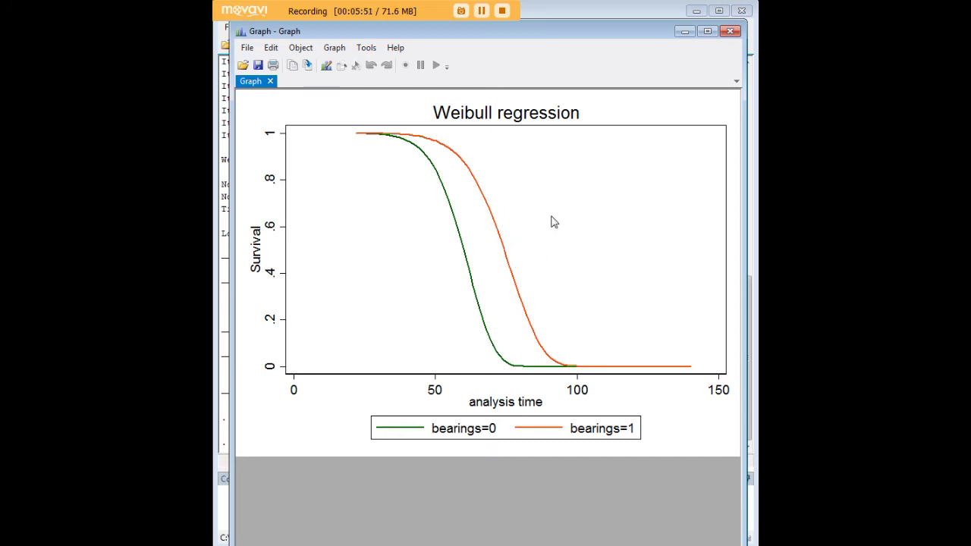
{"action": "left_click", "coordinate": [685, 34]}
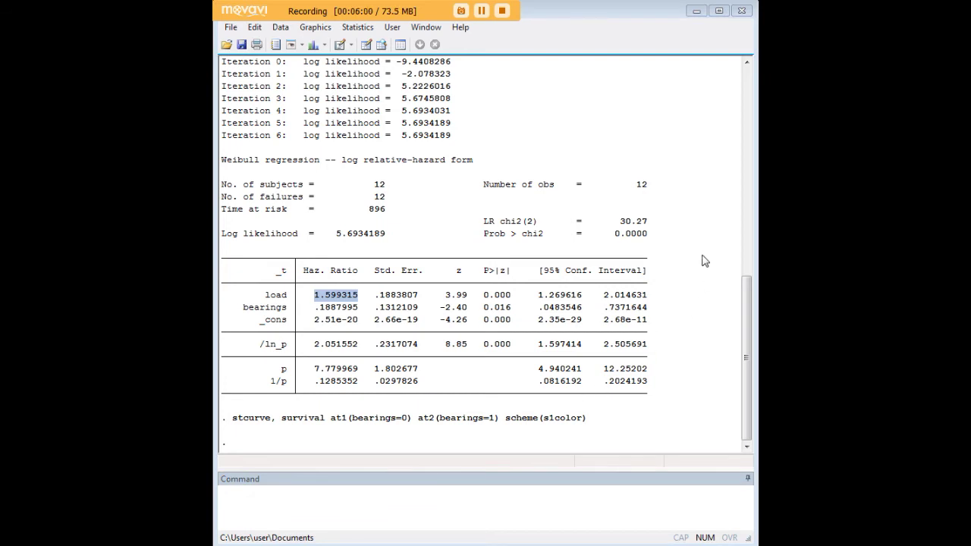
Step: Compute the Weibull model's AIC and BIC with estat ic
{"action": "left_click", "coordinate": [578, 503]}
{"action": "type", "text": "estat ic"}
{"action": "key", "text": "Return"}
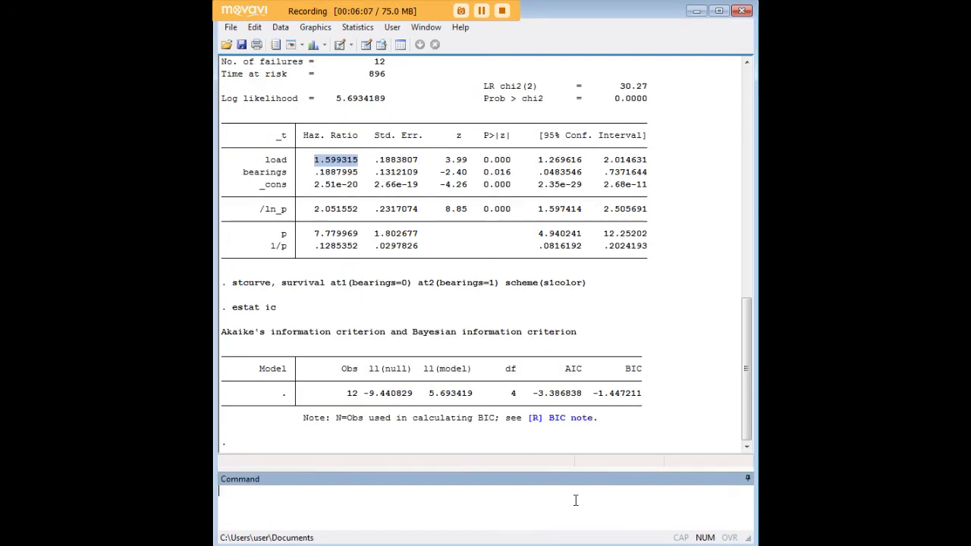
Step: Mark weibull in the streg command and the AIC -3.386838, then paste the Gompertz commands
{"action": "left_click", "coordinate": [441, 294]}
{"action": "scroll", "coordinate": [441, 292], "scroll_direction": "up", "scroll_amount": 12}
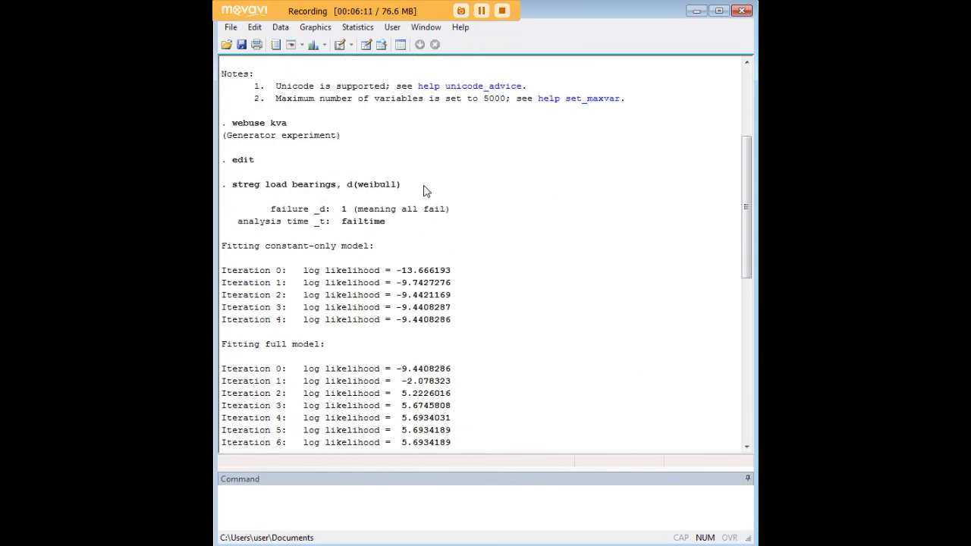
{"action": "left_click_drag", "start_coordinate": [399, 186], "coordinate": [358, 186]}
{"action": "scroll", "coordinate": [455, 341], "scroll_direction": "down", "scroll_amount": 12}
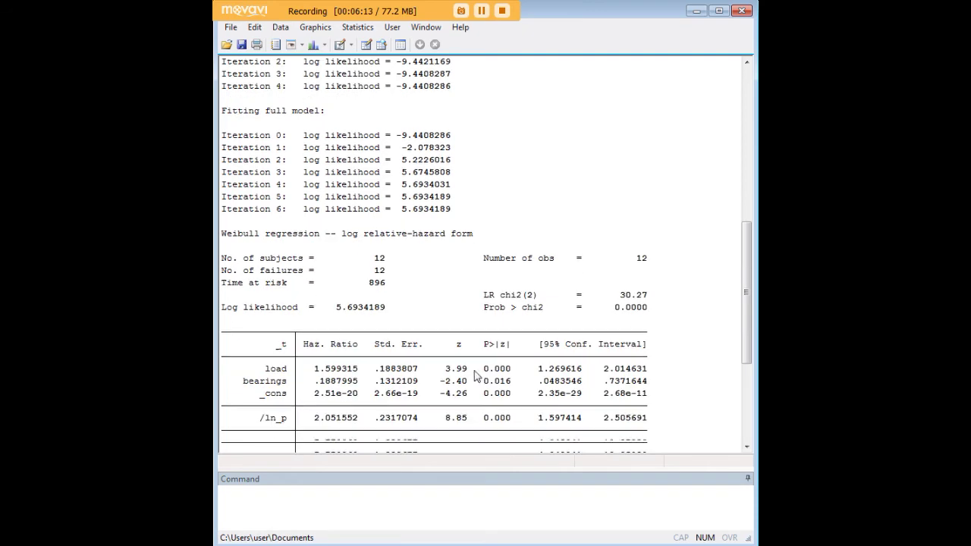
{"action": "scroll", "coordinate": [358, 238], "scroll_direction": "up", "scroll_amount": 3}
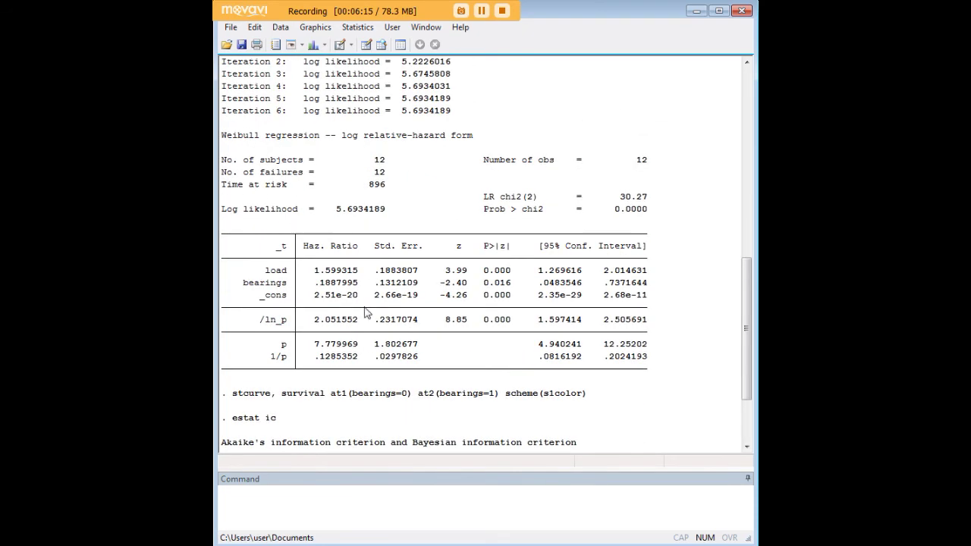
{"action": "scroll", "coordinate": [368, 313], "scroll_direction": "down", "scroll_amount": 3}
{"action": "left_click_drag", "start_coordinate": [286, 315], "coordinate": [231, 313]}
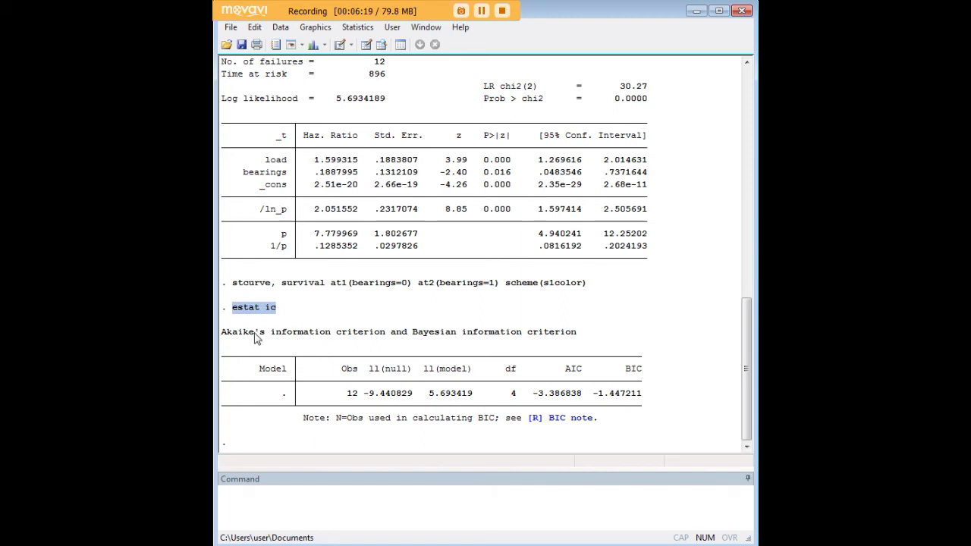
{"action": "left_click_drag", "start_coordinate": [535, 395], "coordinate": [588, 400]}
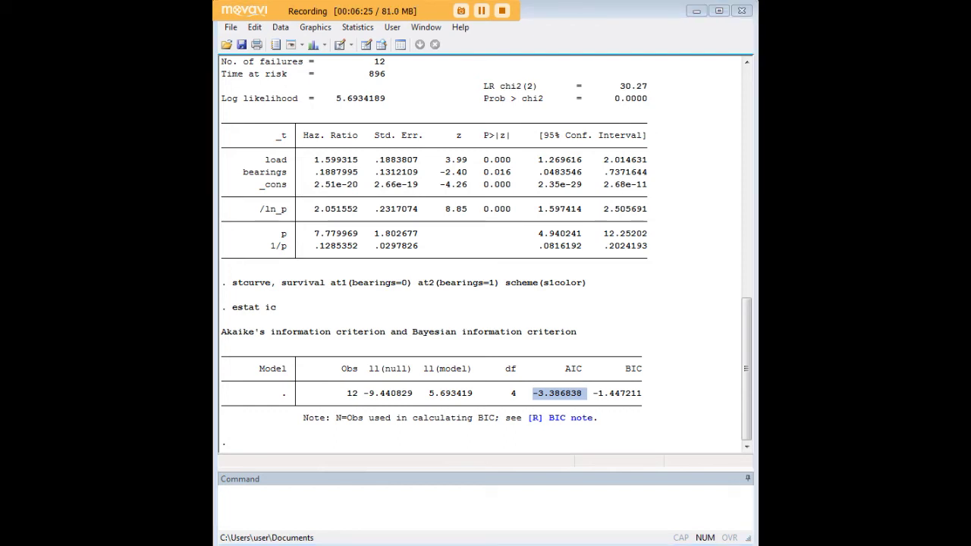
{"action": "left_click", "coordinate": [534, 493]}
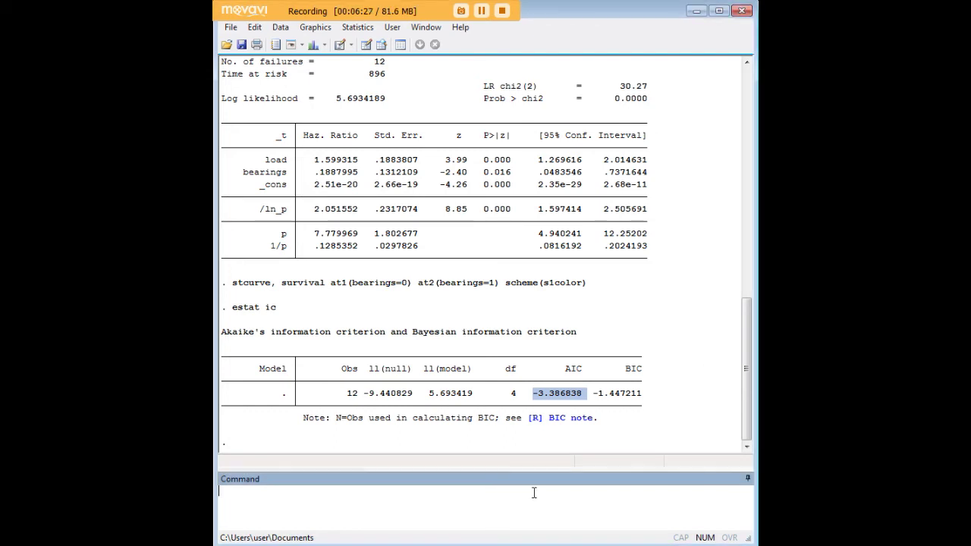
{"action": "type", "text": "streg load bearings, d(gompertz) estat ic"}
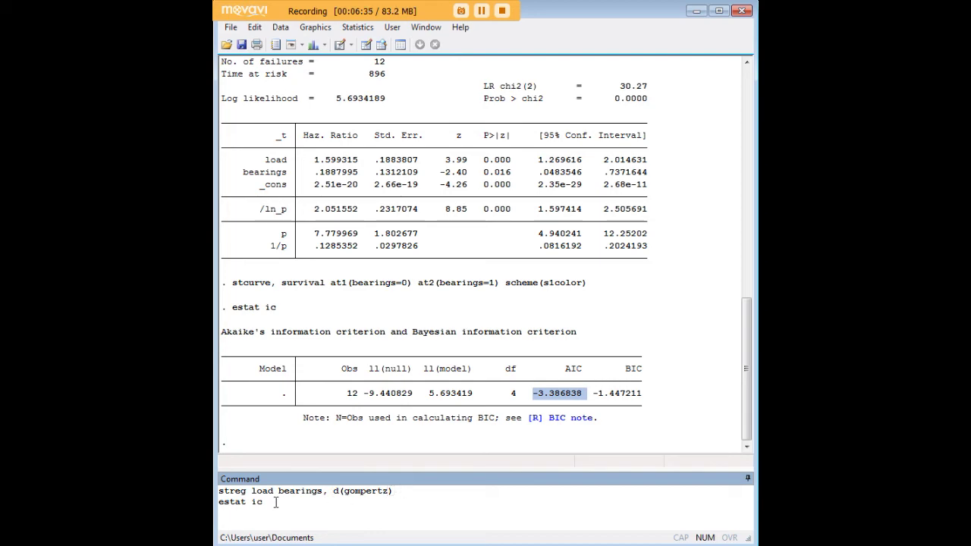
Step: Fit the Gompertz model with estat ic and mark its AIC of -10.35246
{"action": "key", "text": "Return"}
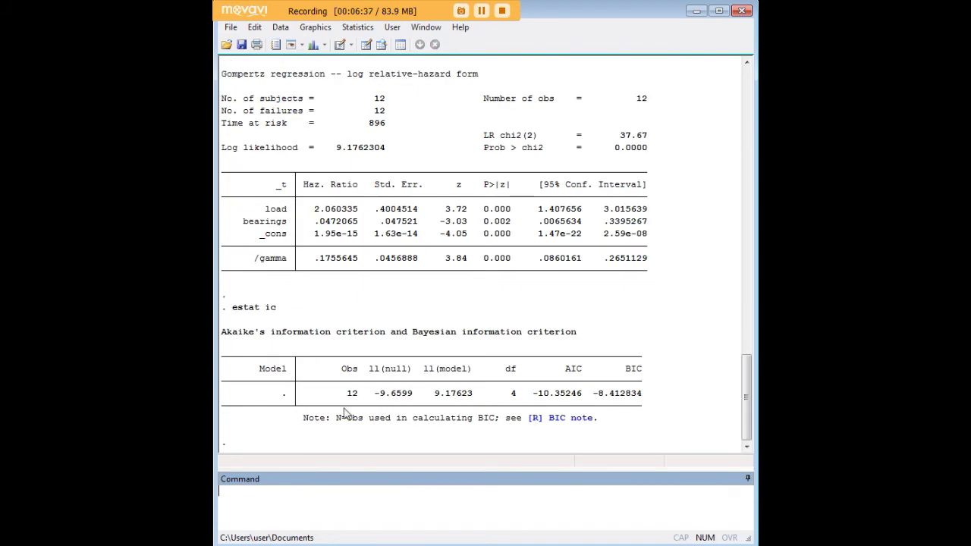
{"action": "left_click_drag", "start_coordinate": [591, 406], "coordinate": [577, 398]}
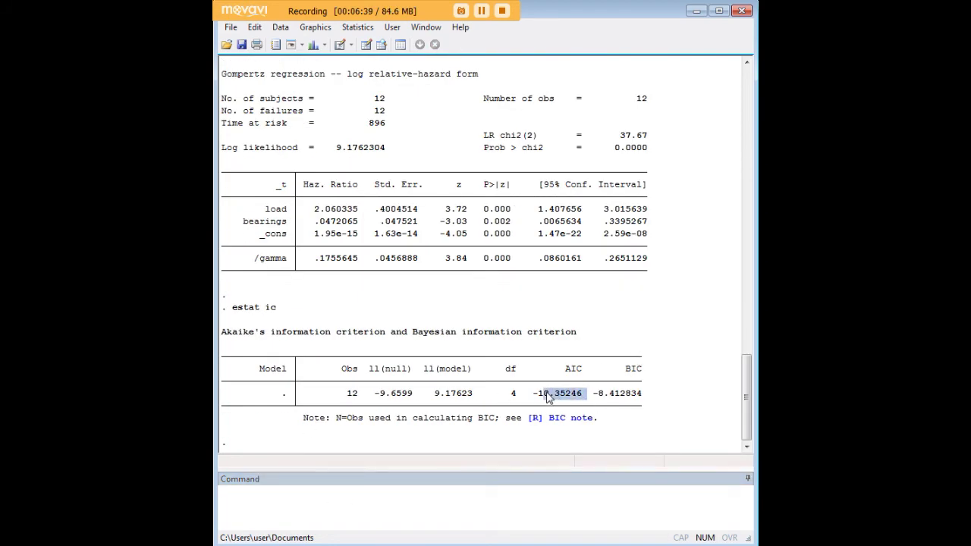
{"action": "left_click_drag", "start_coordinate": [548, 396], "coordinate": [535, 399]}
{"action": "scroll", "coordinate": [559, 393], "scroll_direction": "up", "scroll_amount": 1}
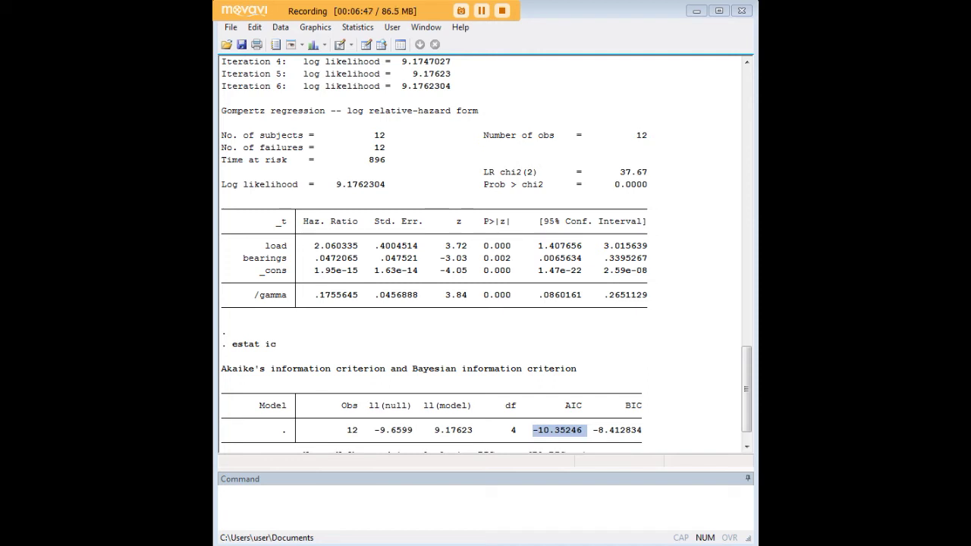
{"action": "left_click", "coordinate": [624, 499]}
Step: Explain and run streg load bearings, d(ggamma) nolog with test [kappa]_cons = 1
{"action": "type", "text": "streg load bearings, d(ggamma) nolog test [kappa]_cons = 1"}
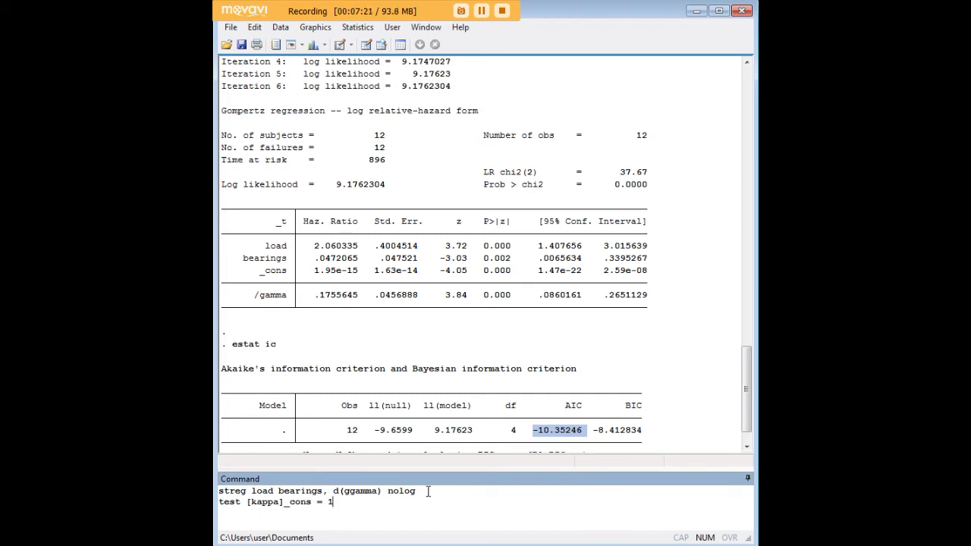
{"action": "left_click_drag", "start_coordinate": [418, 491], "coordinate": [215, 483]}
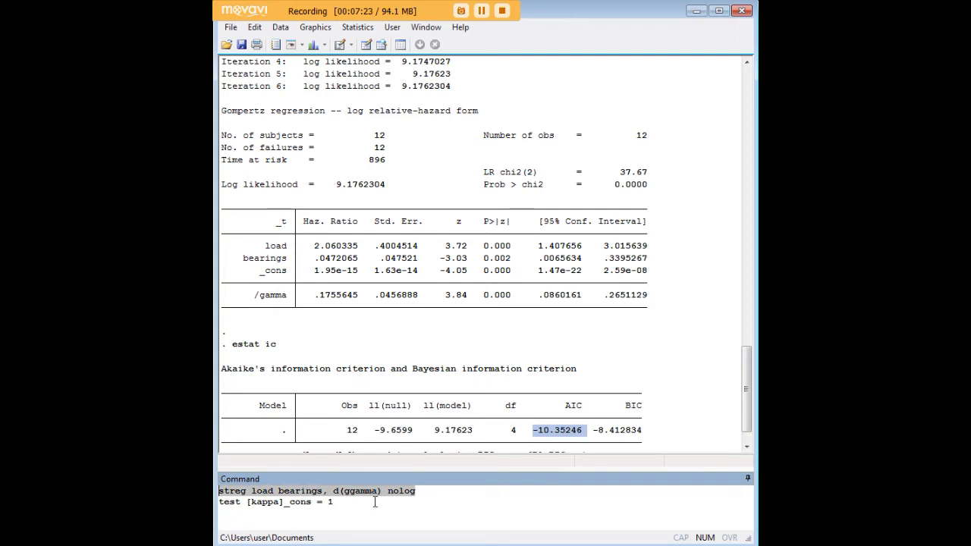
{"action": "left_click", "coordinate": [247, 492]}
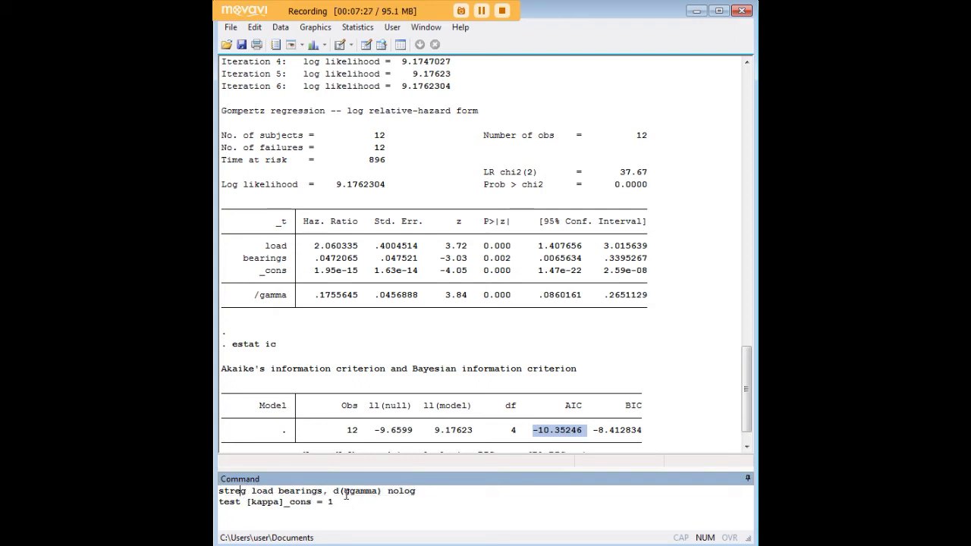
{"action": "left_click_drag", "start_coordinate": [345, 493], "coordinate": [371, 493]}
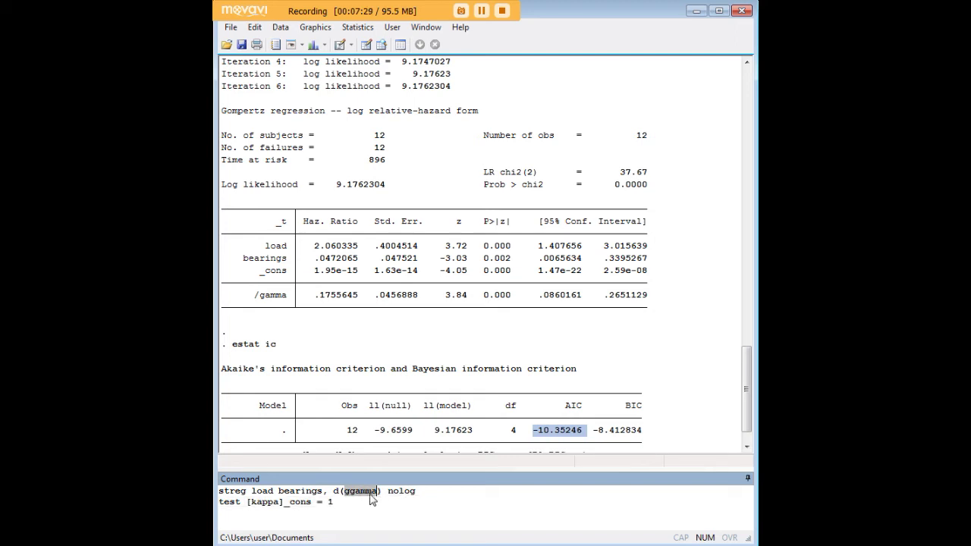
{"action": "left_click", "coordinate": [234, 492]}
{"action": "mouse_move", "coordinate": [345, 492]}
{"action": "left_mouse_down"}
{"action": "mouse_move", "coordinate": [376, 496]}
{"action": "mouse_move", "coordinate": [348, 491]}
{"action": "left_mouse_up"}
{"action": "left_click_drag", "start_coordinate": [335, 502], "coordinate": [219, 501]}
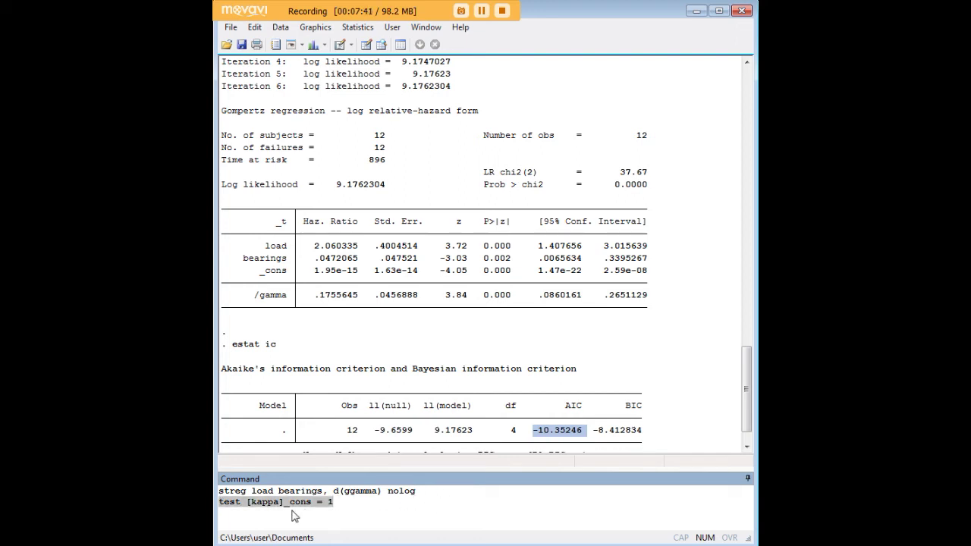
{"action": "left_click", "coordinate": [254, 513]}
{"action": "left_click_drag", "start_coordinate": [342, 502], "coordinate": [218, 502]}
{"action": "left_click", "coordinate": [345, 502]}
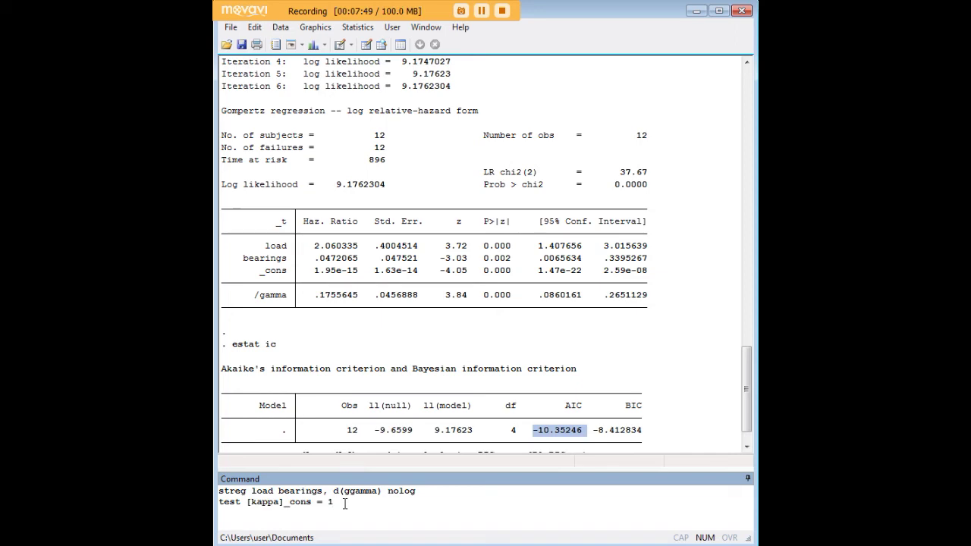
{"action": "key", "text": "Return"}
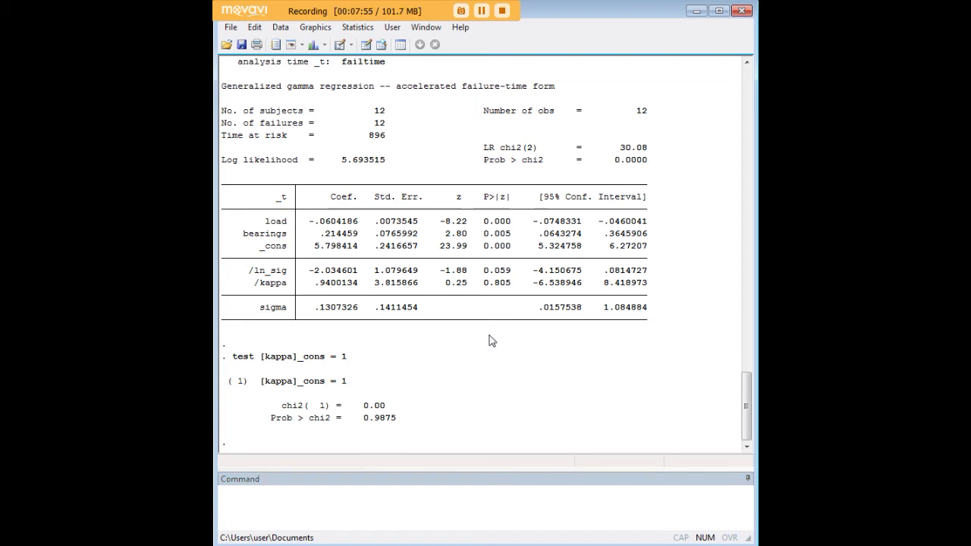
Step: Mark kappa's p-value 0.805 and the test's Prob > chi2 0.9875, then paste ssc install wbull
{"action": "scroll", "coordinate": [512, 342], "scroll_direction": "up", "scroll_amount": 1}
{"action": "scroll", "coordinate": [502, 355], "scroll_direction": "down", "scroll_amount": 1}
{"action": "left_click_drag", "start_coordinate": [516, 283], "coordinate": [486, 285]}
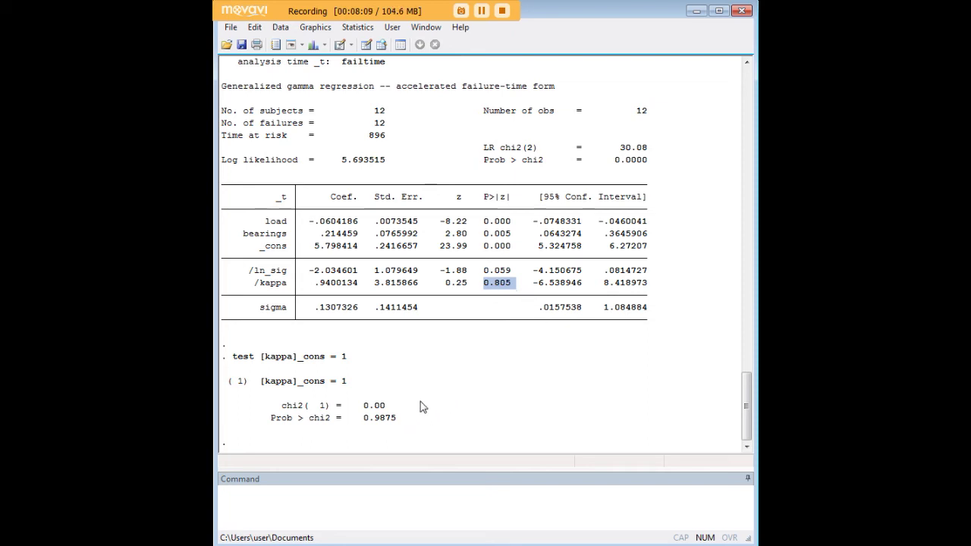
{"action": "left_click_drag", "start_coordinate": [401, 425], "coordinate": [364, 428]}
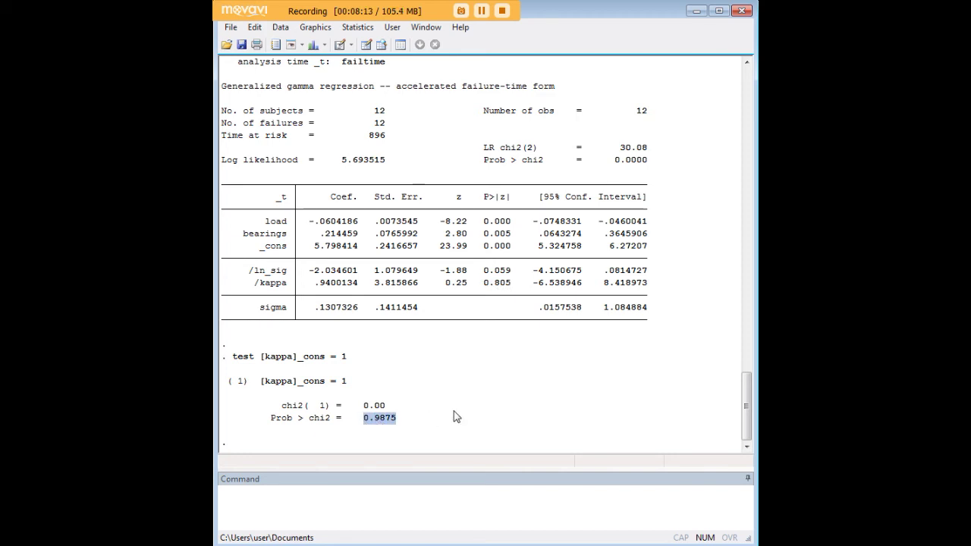
{"action": "left_click_drag", "start_coordinate": [515, 284], "coordinate": [483, 284]}
{"action": "left_click_drag", "start_coordinate": [397, 419], "coordinate": [367, 423]}
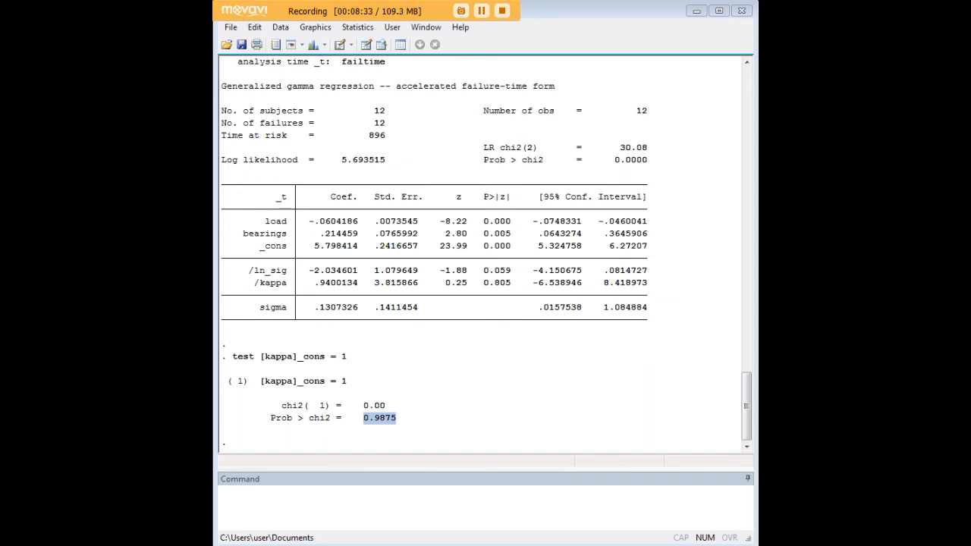
{"action": "left_click_drag", "start_coordinate": [512, 287], "coordinate": [489, 293]}
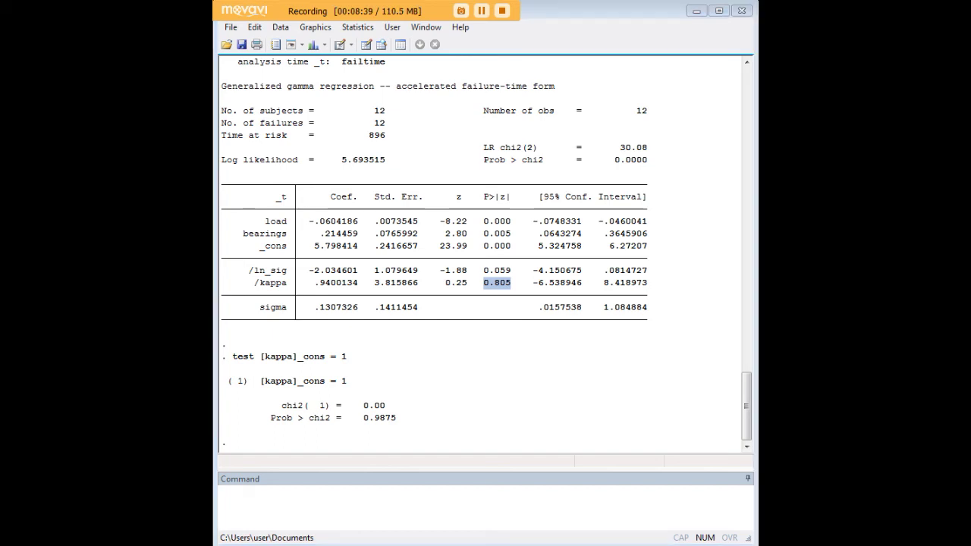
{"action": "left_click", "coordinate": [628, 496]}
{"action": "type", "text": "ssc install wbull"}
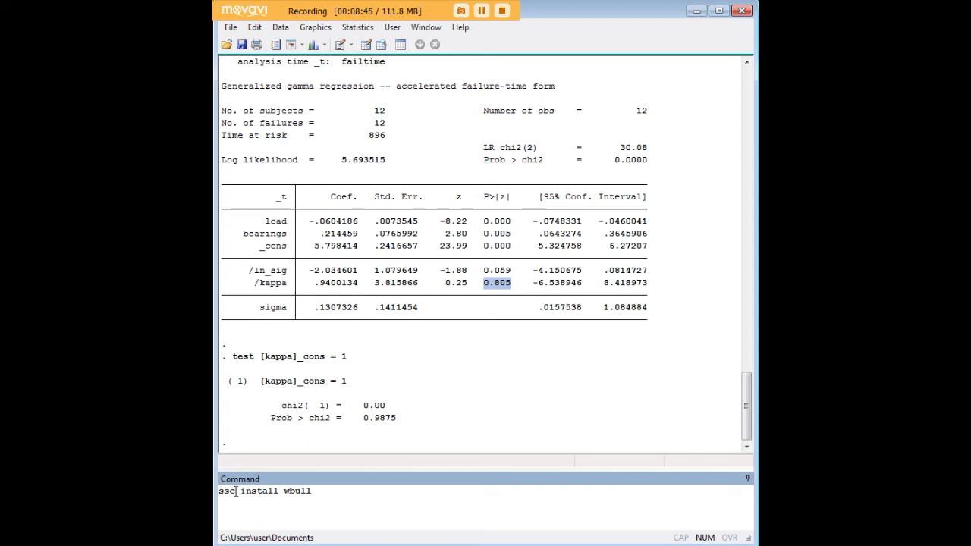
Step: Install the wbull package with ssc install wbull
{"action": "left_click_drag", "start_coordinate": [312, 492], "coordinate": [287, 494]}
{"action": "left_click", "coordinate": [319, 494]}
{"action": "key", "text": "Return"}
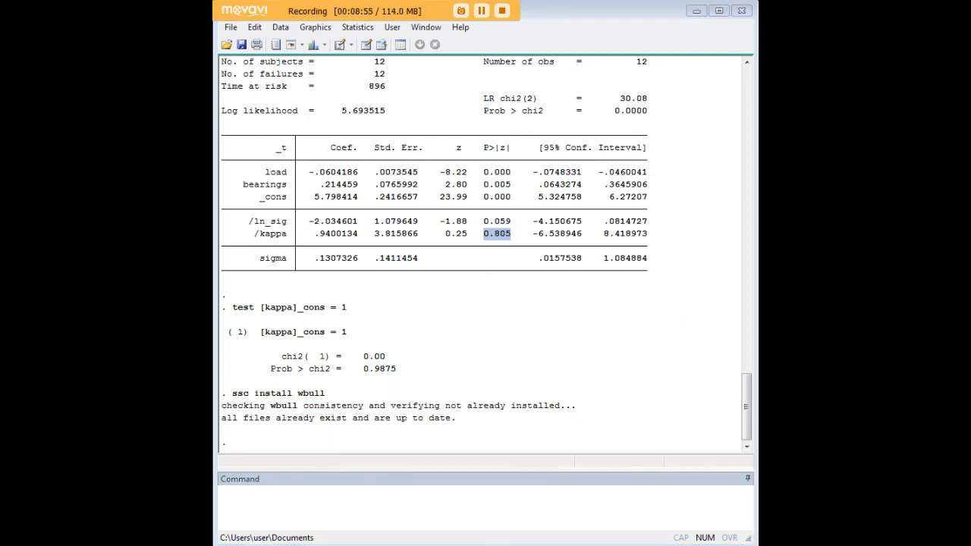
Step: Fit a Weibull distribution to failtime with wbull, giving b = 84.58572 and c = 2.22487
{"action": "left_click", "coordinate": [648, 500]}
{"action": "type", "text": "wbull failtime"}
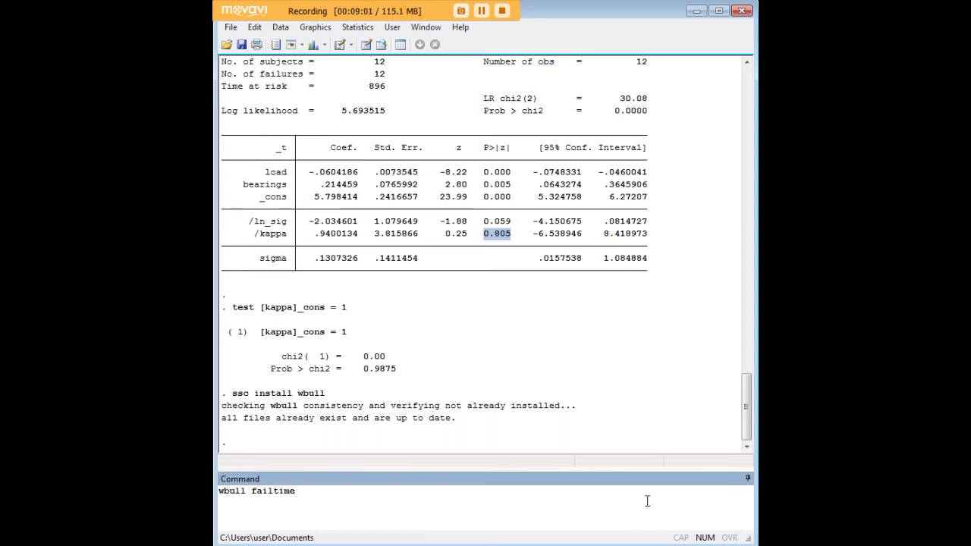
{"action": "key", "text": "Return"}
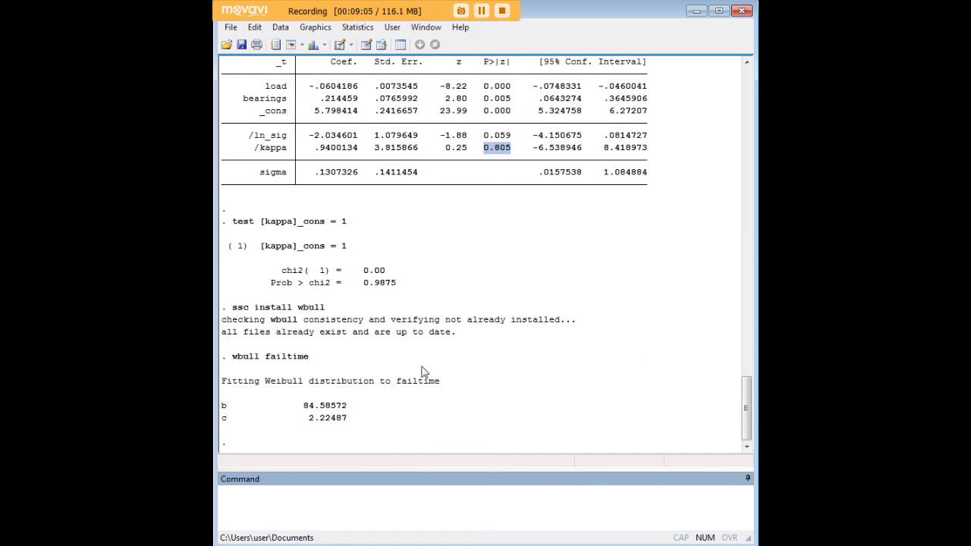
Step: Highlight the fitted Weibull scale estimate b = 84.58572 in the Results window
{"action": "left_click_drag", "start_coordinate": [355, 407], "coordinate": [305, 419]}
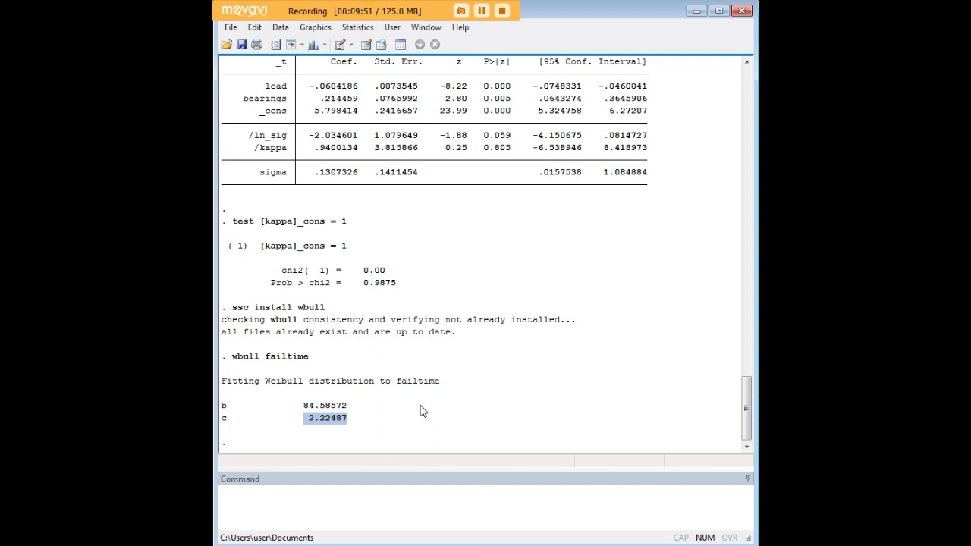
Step: Clear the highlight on the shape estimate c = 2.22487 in the Results window
{"action": "left_click", "coordinate": [412, 402]}
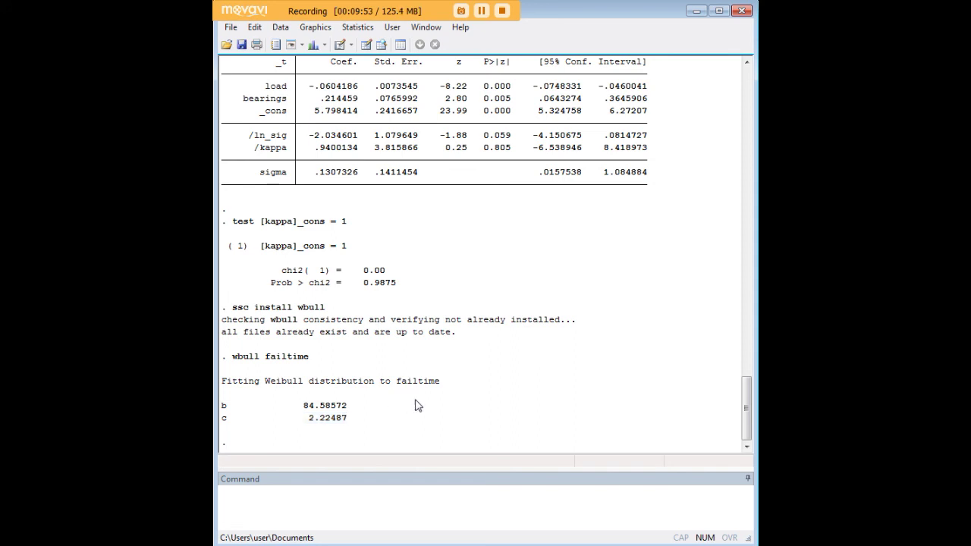